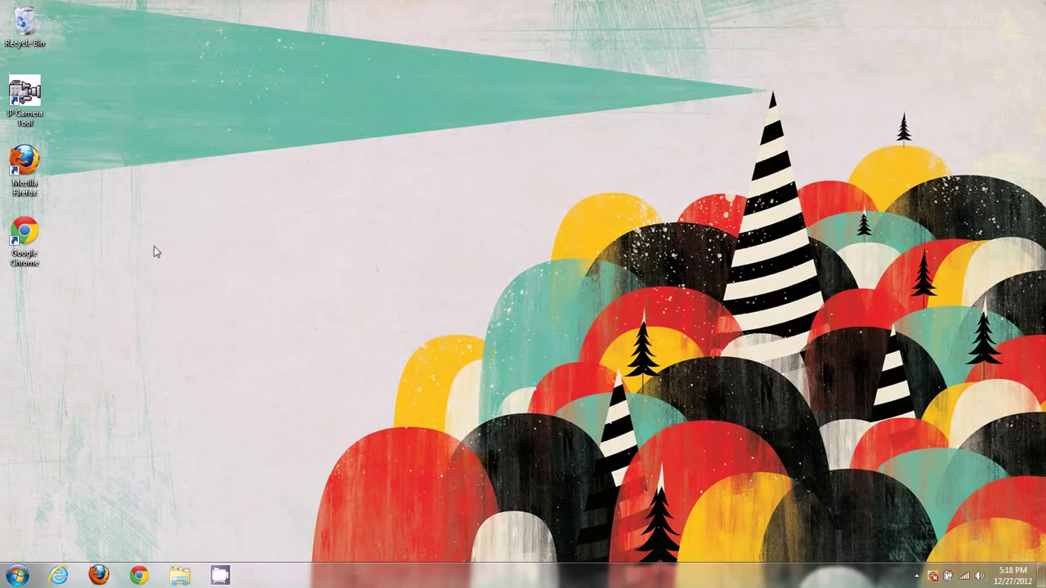
Step: Launch IP Camera Tool and open the discovered camera's web login page in Chrome
{"action": "double_click", "coordinate": [25, 97]}
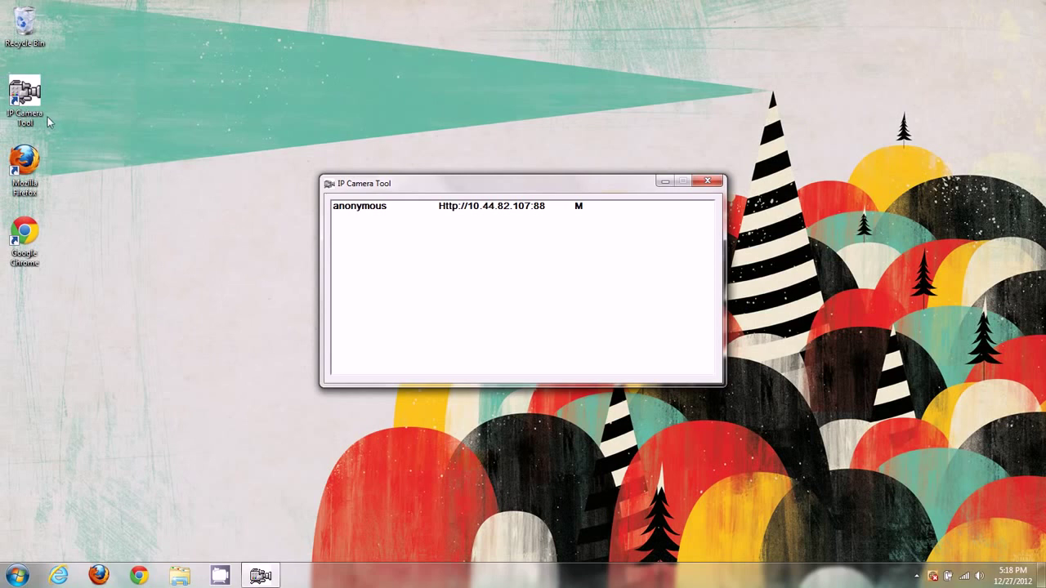
{"action": "left_click", "coordinate": [539, 209]}
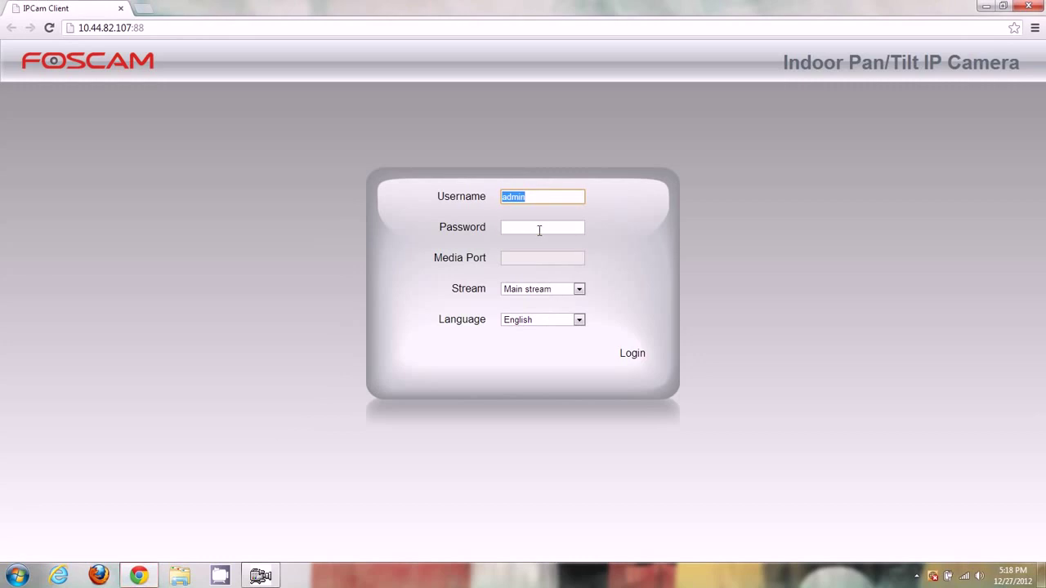
{"action": "left_click", "coordinate": [539, 229]}
Step: Log in with the account password and open Settings > Network > Port (HTTP 88, media 888)
{"action": "left_click", "coordinate": [602, 364]}
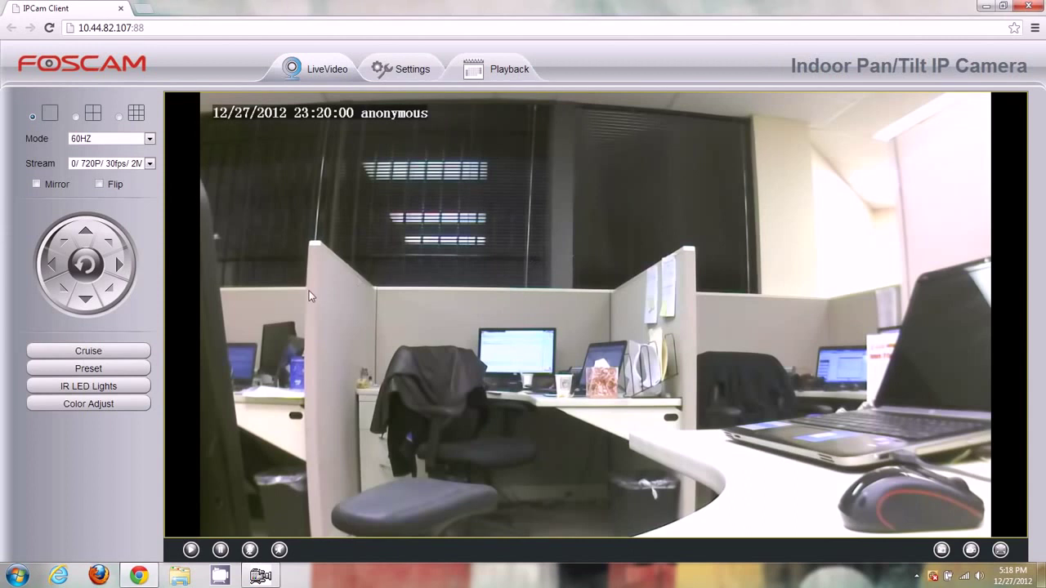
{"action": "left_click", "coordinate": [413, 70]}
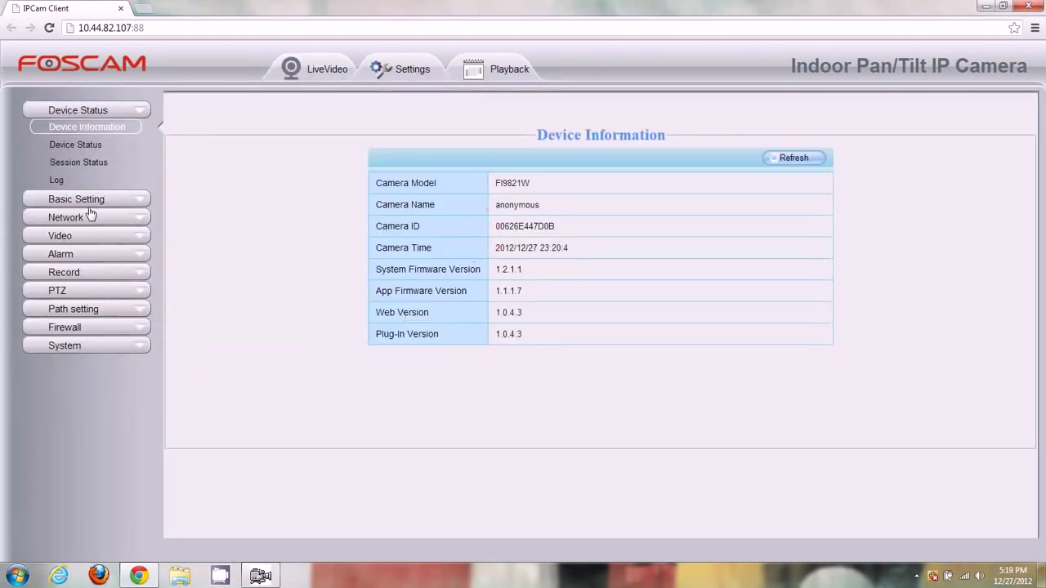
{"action": "left_click", "coordinate": [86, 218]}
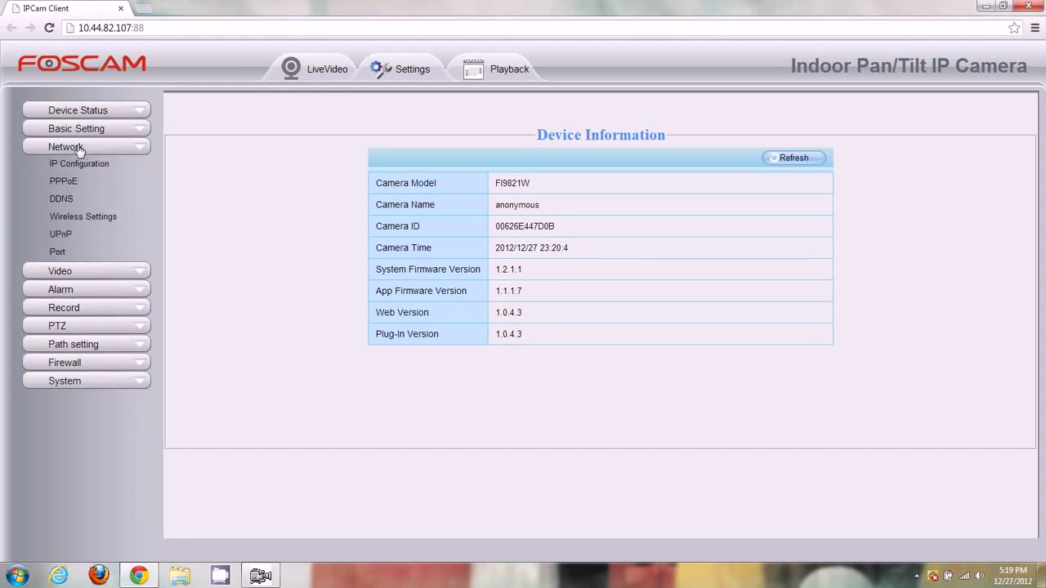
{"action": "left_click", "coordinate": [67, 256]}
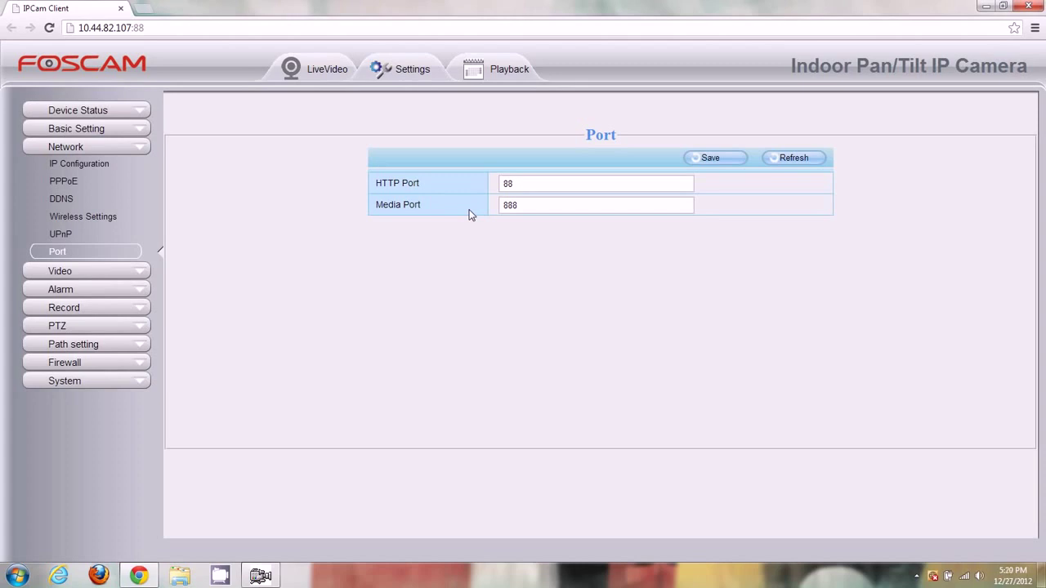
{"action": "left_click", "coordinate": [520, 185]}
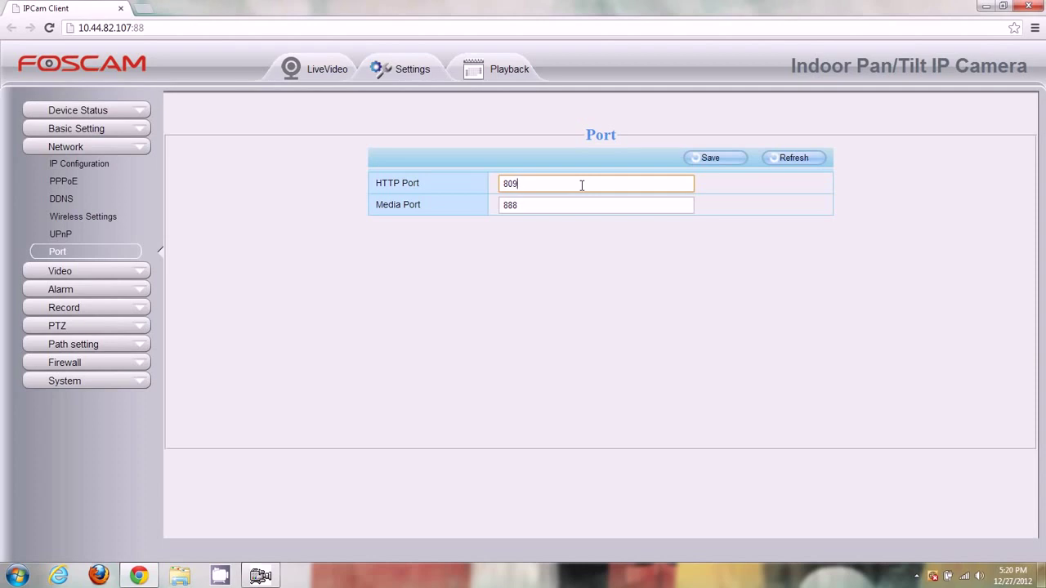
Step: Replace the old HTTP Port value with 8080, leaving Media Port at 888
{"action": "key", "text": "BackSpace"}
{"action": "key", "text": "BackSpace"}
{"action": "key", "text": "BackSpace"}
{"action": "key", "text": "BackSpace"}
{"action": "left_click", "coordinate": [548, 207]}
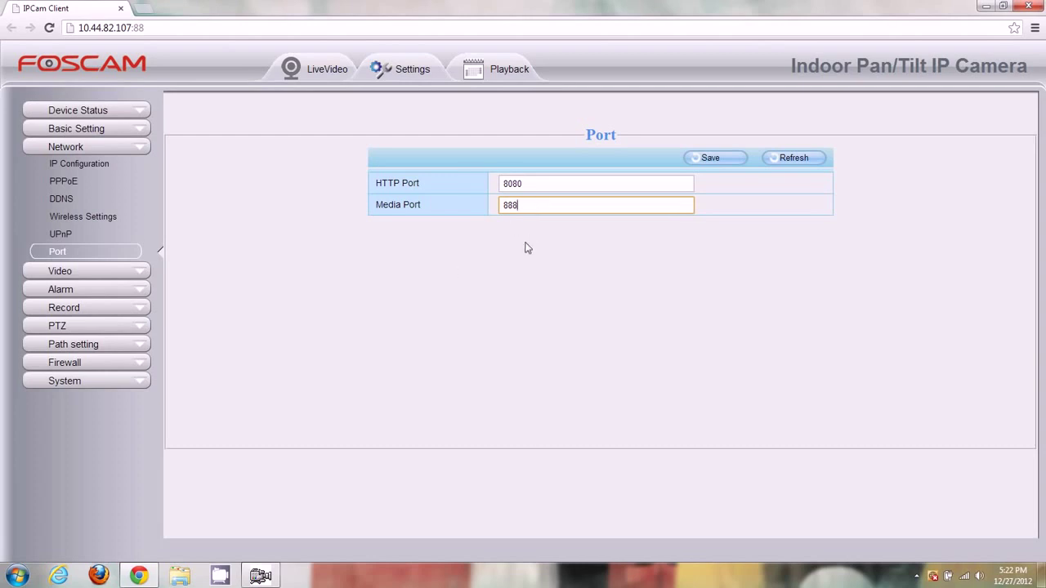
Step: Edit the last digit of the HTTP Port value in the Port settings
{"action": "left_click_drag", "start_coordinate": [501, 205], "coordinate": [523, 205]}
{"action": "left_click", "coordinate": [531, 208]}
{"action": "left_click", "coordinate": [535, 183]}
{"action": "left_click", "coordinate": [525, 205]}
{"action": "left_click", "coordinate": [524, 184]}
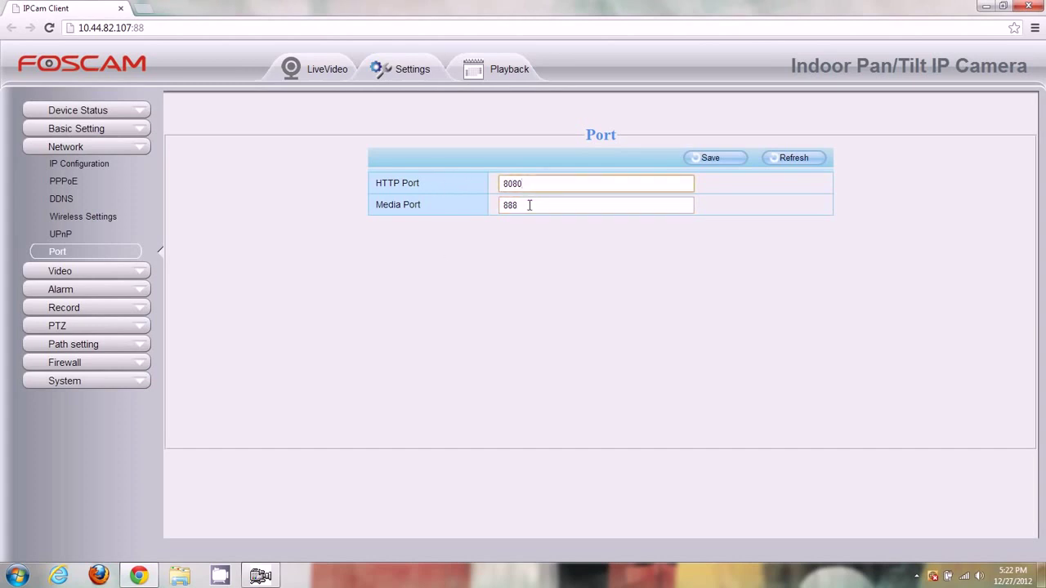
{"action": "left_click_drag", "start_coordinate": [504, 206], "coordinate": [519, 207]}
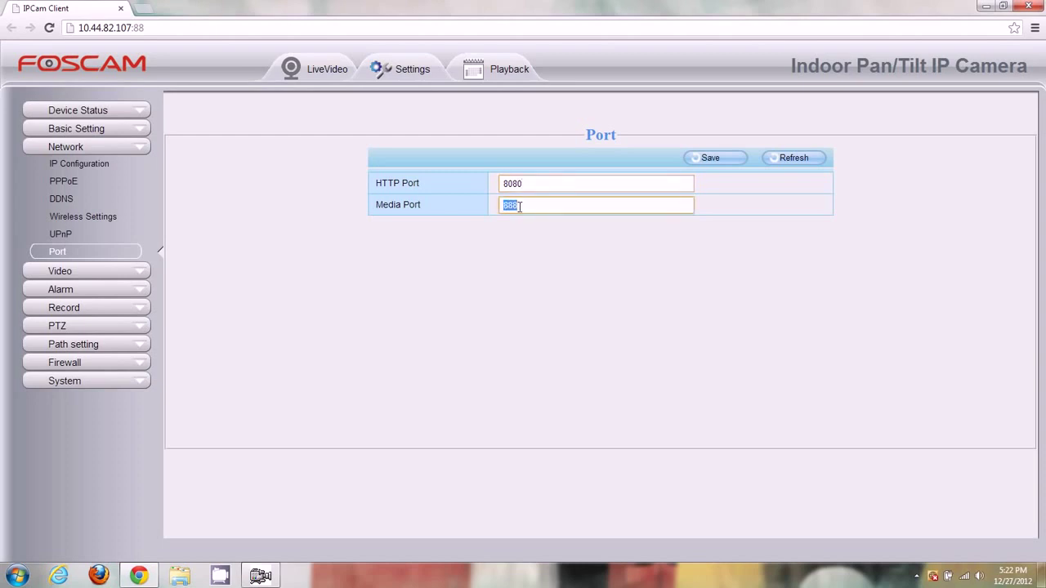
{"action": "left_click", "coordinate": [530, 207]}
{"action": "left_click", "coordinate": [533, 178]}
{"action": "key", "text": "BackSpace"}
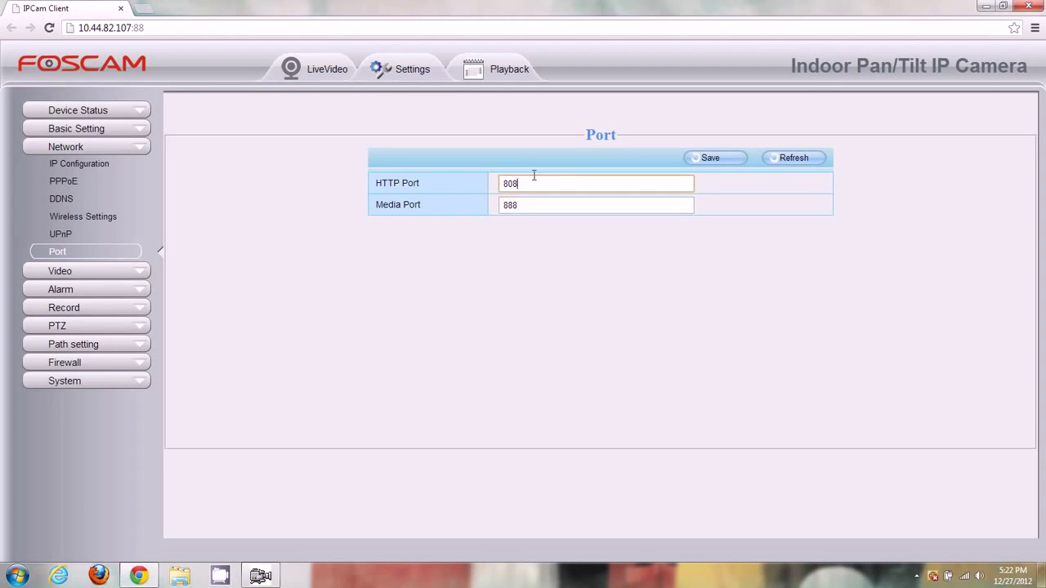
{"action": "type", "text": "1"}
Step: Set Media Port back to 888 and HTTP Port to 8080, then save the settings
{"action": "left_click", "coordinate": [523, 205]}
{"action": "key", "text": "BackSpace"}
{"action": "type", "text": "9"}
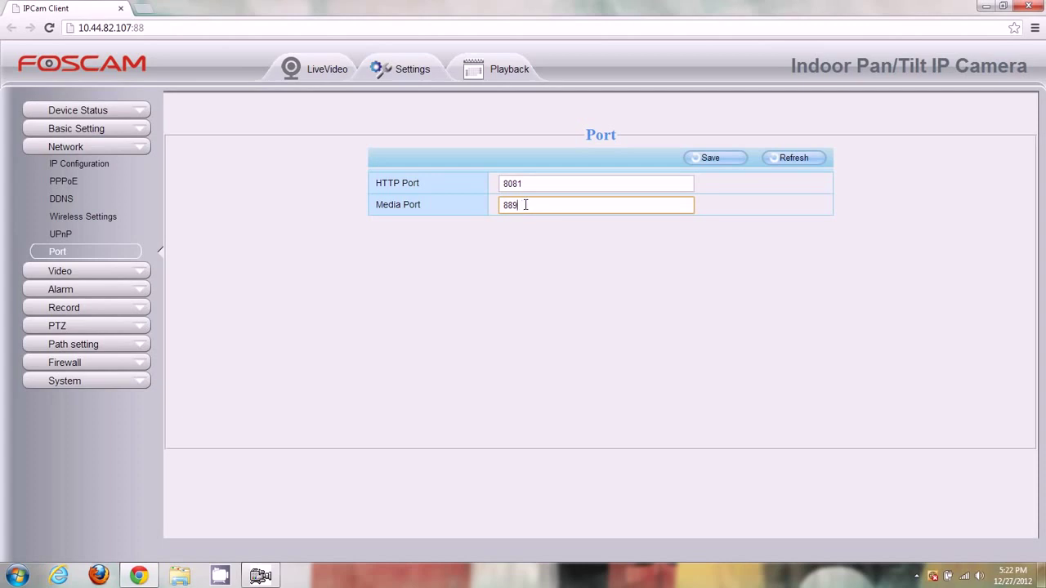
{"action": "key", "text": "BackSpace"}
{"action": "type", "text": "8"}
{"action": "left_click", "coordinate": [530, 186]}
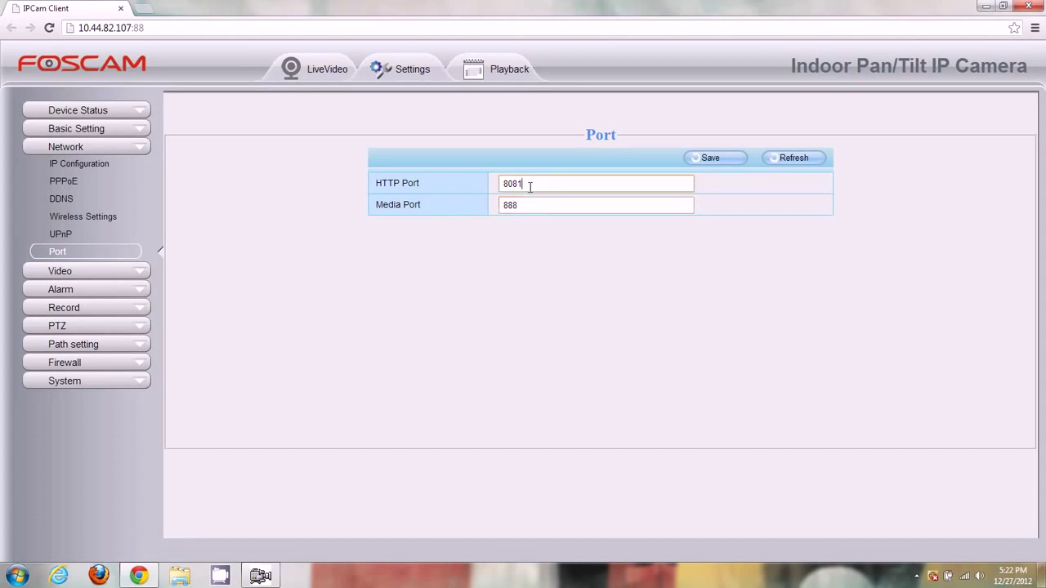
{"action": "key", "text": "BackSpace"}
{"action": "type", "text": "0"}
{"action": "left_click", "coordinate": [705, 160]}
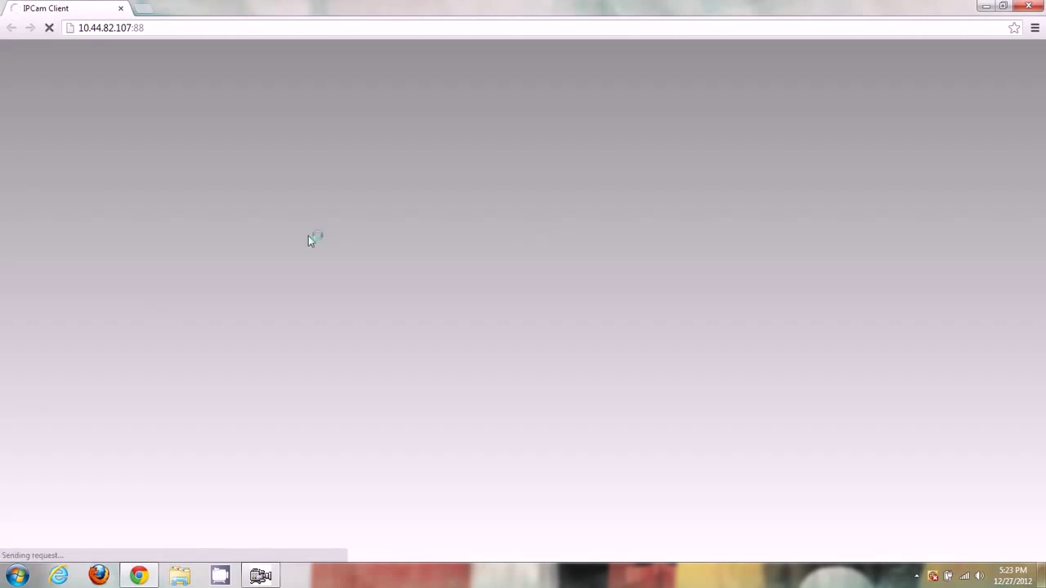
Step: Log back in to the camera at port 8080 with the camera password
{"action": "left_click", "coordinate": [139, 29]}
{"action": "left_click", "coordinate": [137, 29]}
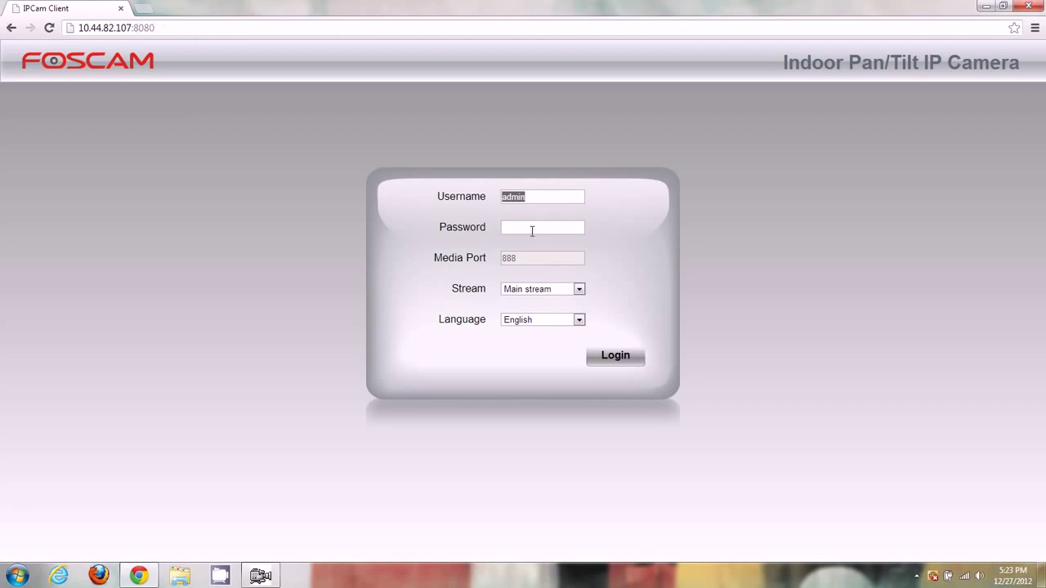
{"action": "left_click", "coordinate": [481, 263]}
{"action": "left_click", "coordinate": [523, 227]}
{"action": "type", "text": "•••••"}
{"action": "left_click", "coordinate": [613, 362]}
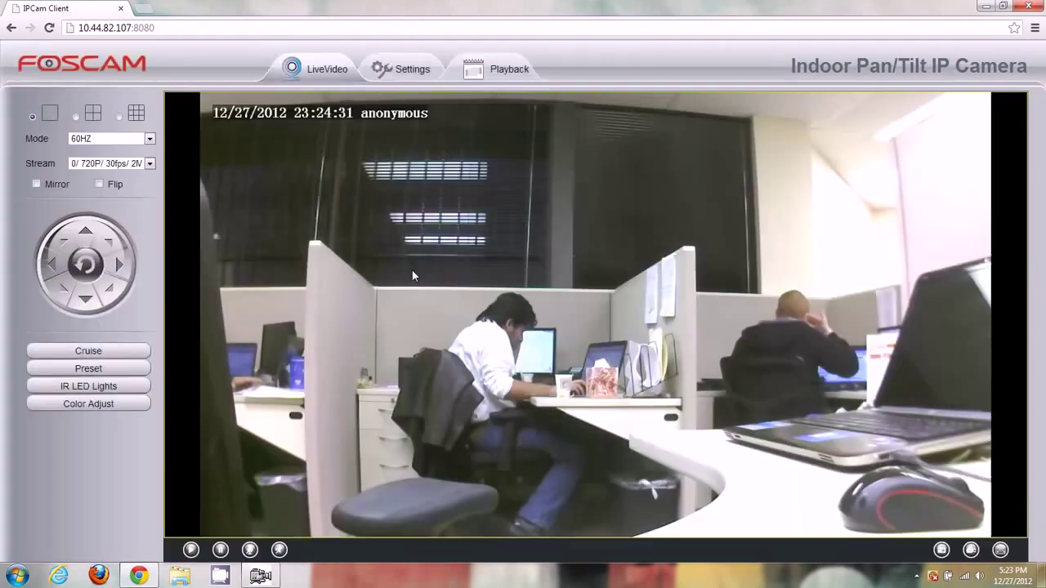
Step: Check that Settings > Network > Port shows HTTP Port 8080, then bring up IP Camera Tool
{"action": "left_click", "coordinate": [398, 72]}
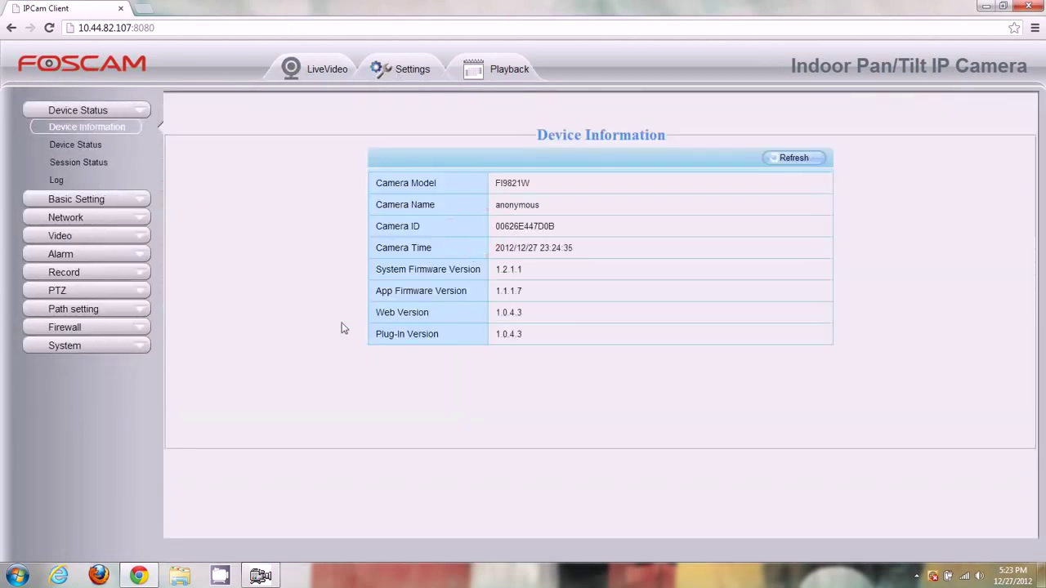
{"action": "left_click", "coordinate": [82, 219]}
{"action": "left_click", "coordinate": [78, 251]}
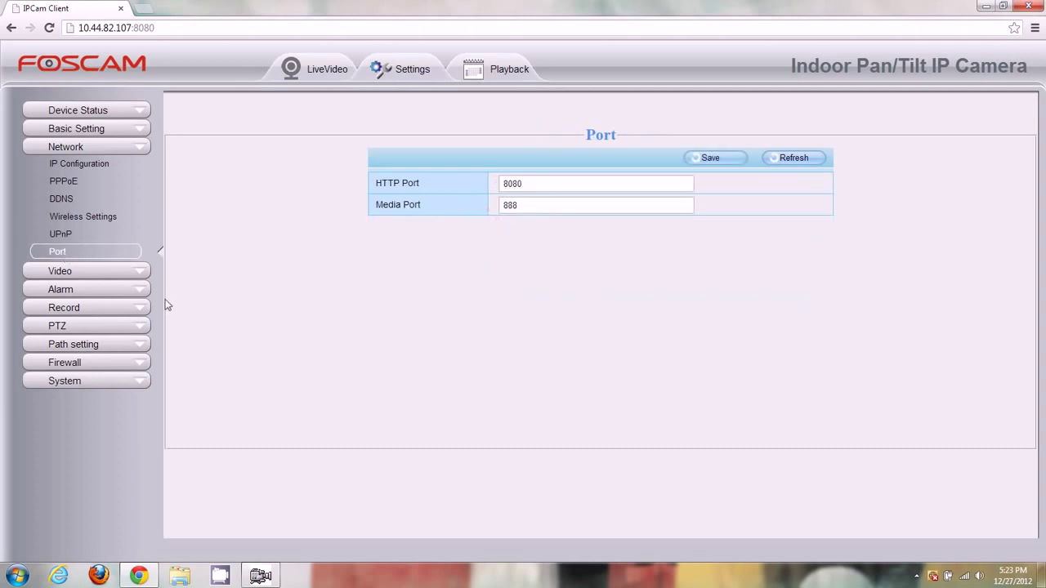
{"action": "left_click_drag", "start_coordinate": [513, 185], "coordinate": [524, 187]}
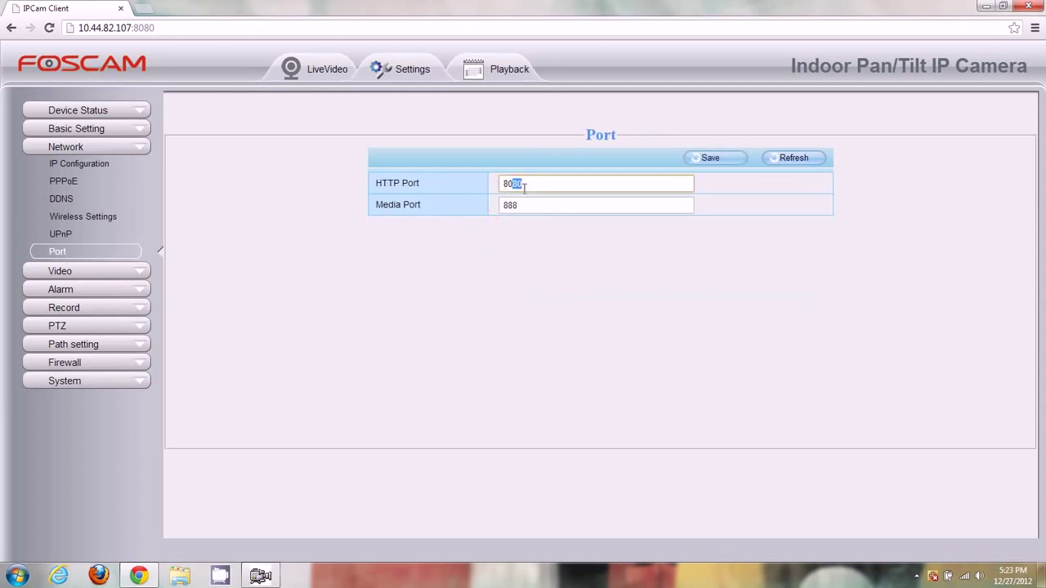
{"action": "left_click", "coordinate": [261, 576]}
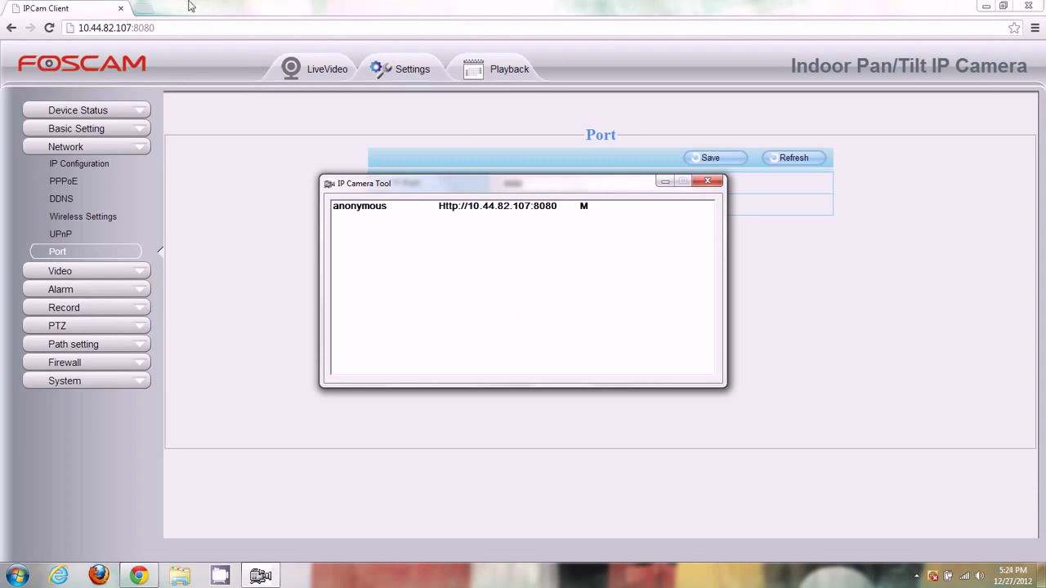
Step: Confirm the camera's Network Configuration shows Http Port 8080, close it unchanged, and open a new tab
{"action": "left_click", "coordinate": [533, 214]}
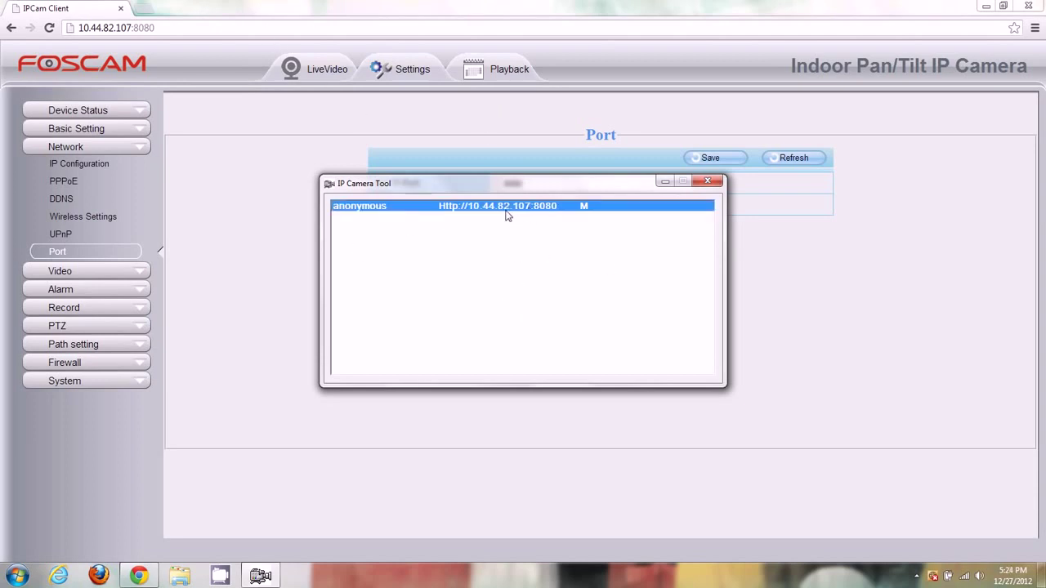
{"action": "right_click", "coordinate": [507, 212]}
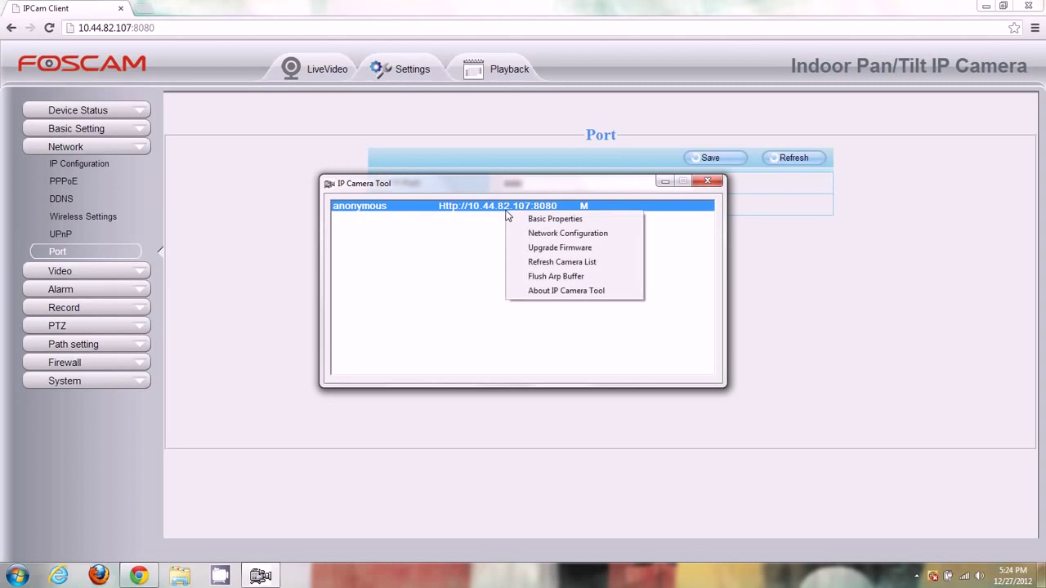
{"action": "left_click", "coordinate": [577, 234]}
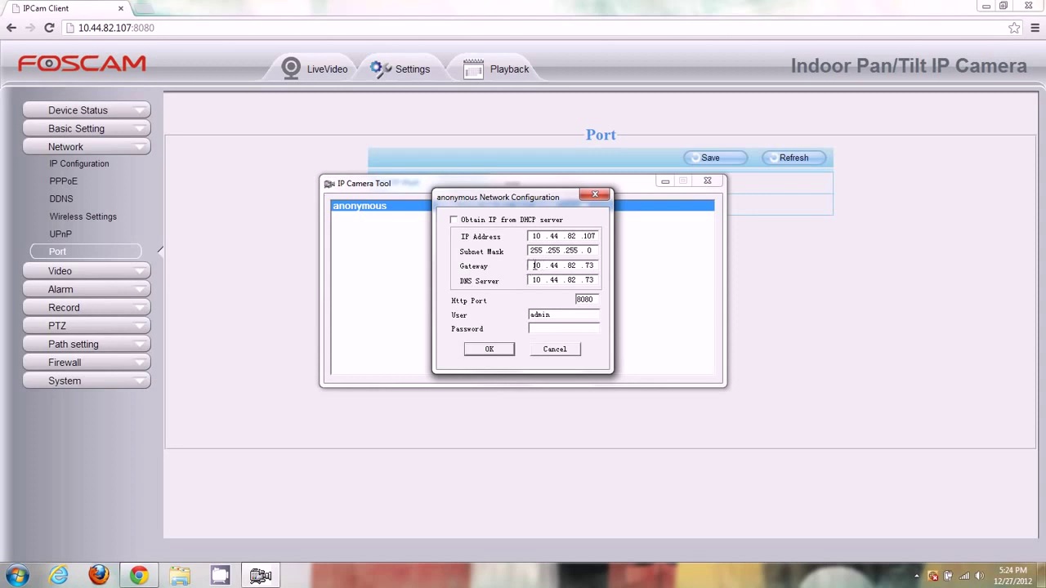
{"action": "left_click", "coordinate": [595, 195]}
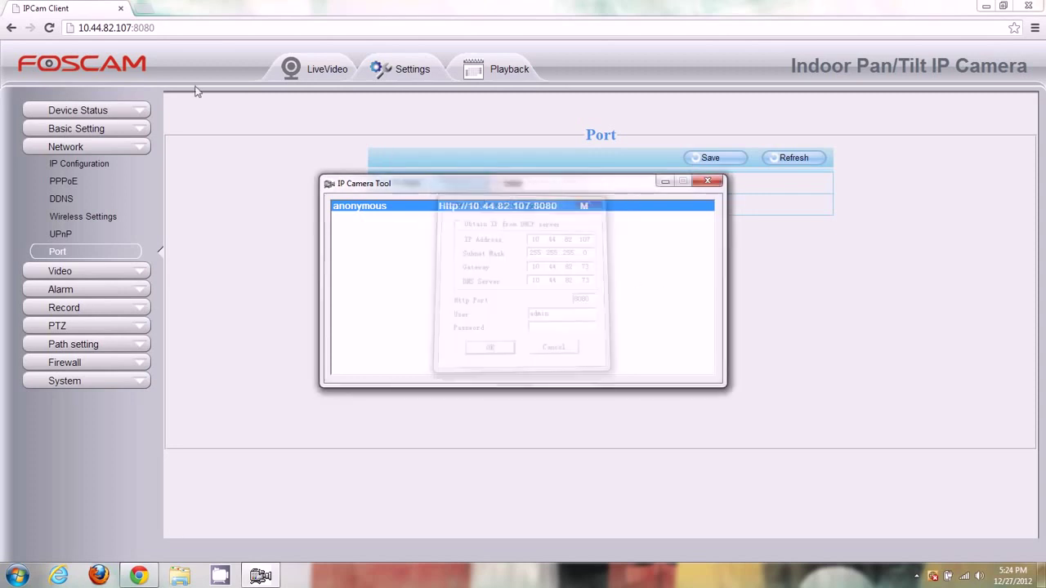
{"action": "left_click", "coordinate": [142, 12]}
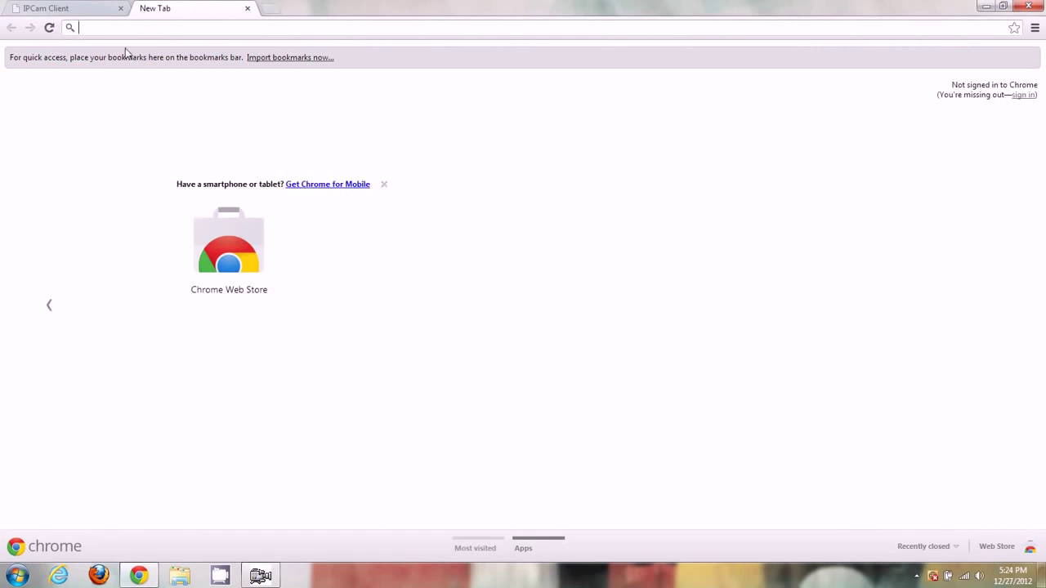
Step: Load the router at 10.44.82.73 and enter the admin username and router password
{"action": "type", "text": "10.44"}
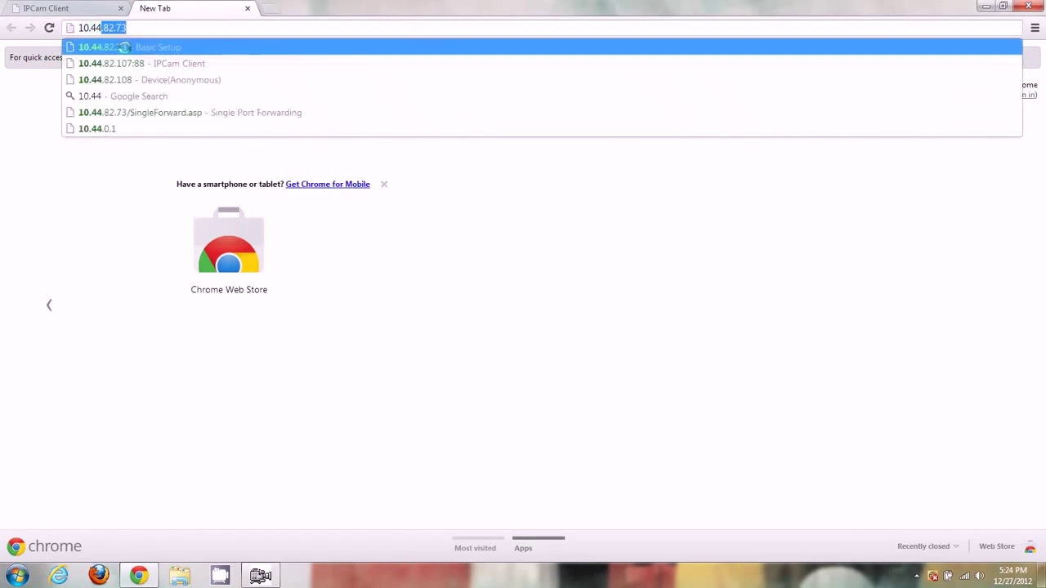
{"action": "type", "text": ".82.7"}
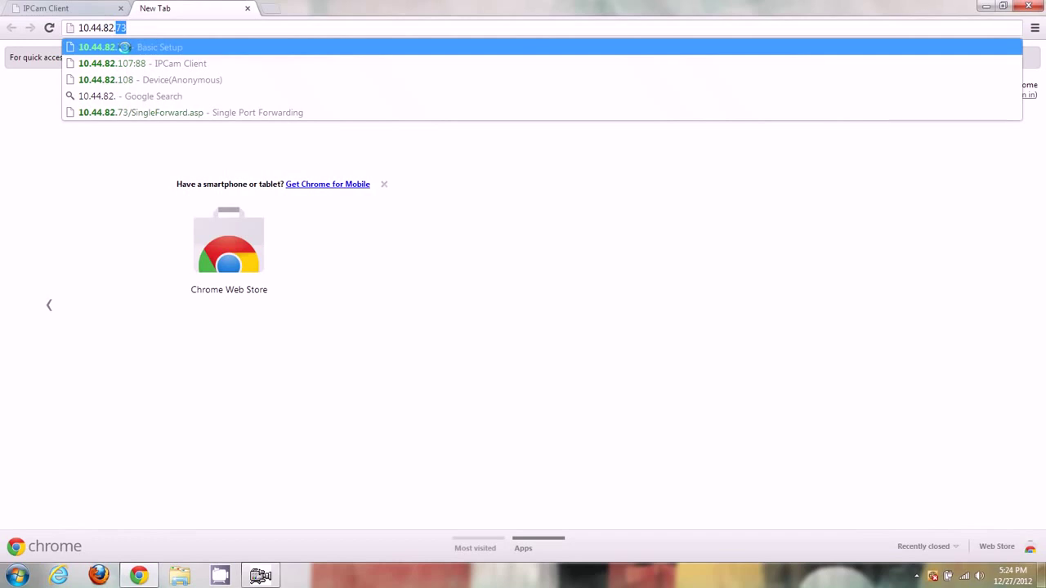
{"action": "type", "text": "3"}
{"action": "key", "text": "Return"}
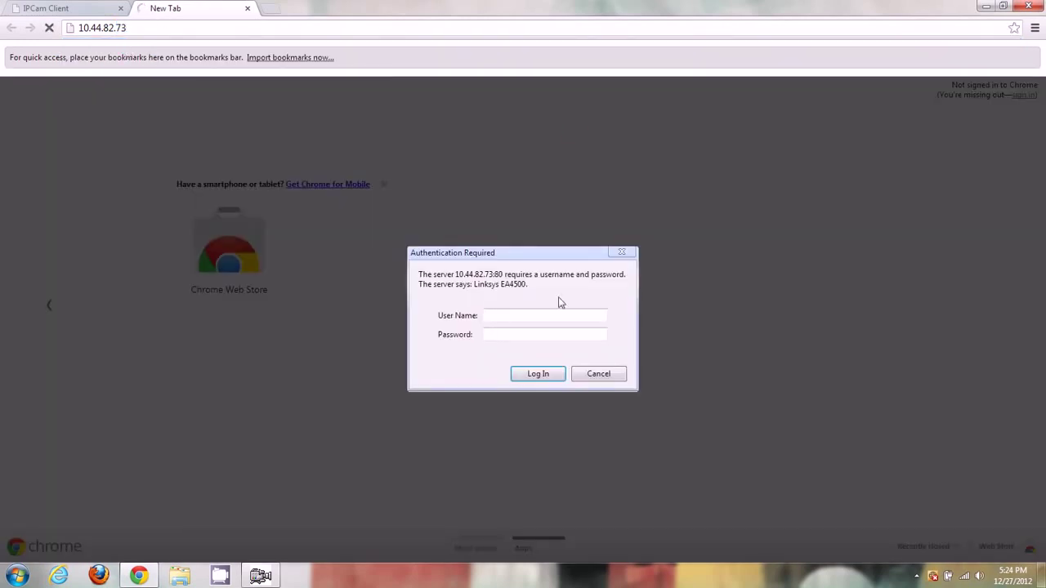
{"action": "left_click", "coordinate": [501, 336]}
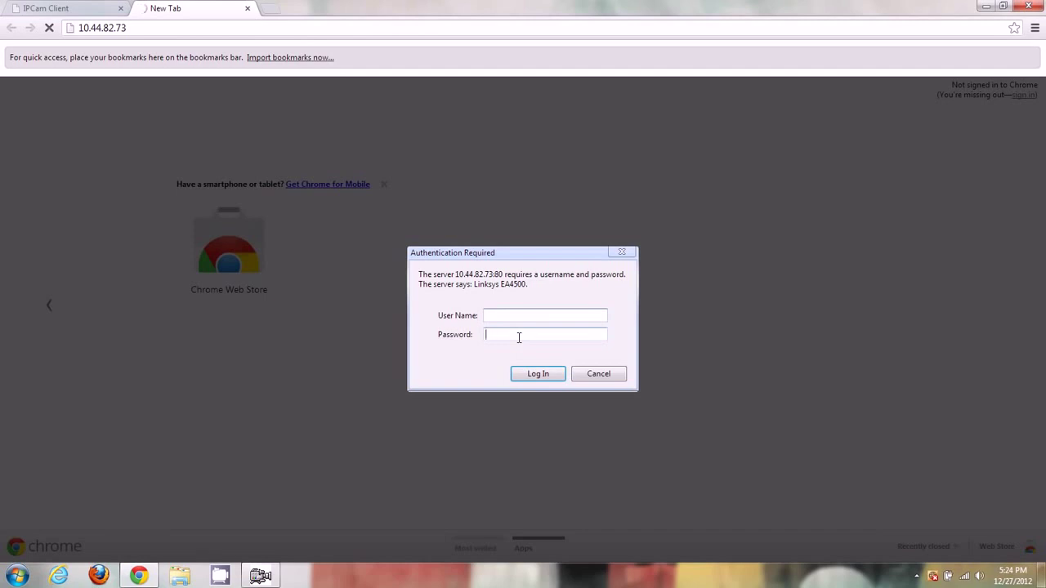
{"action": "left_click", "coordinate": [526, 315]}
{"action": "key", "text": "Tab"}
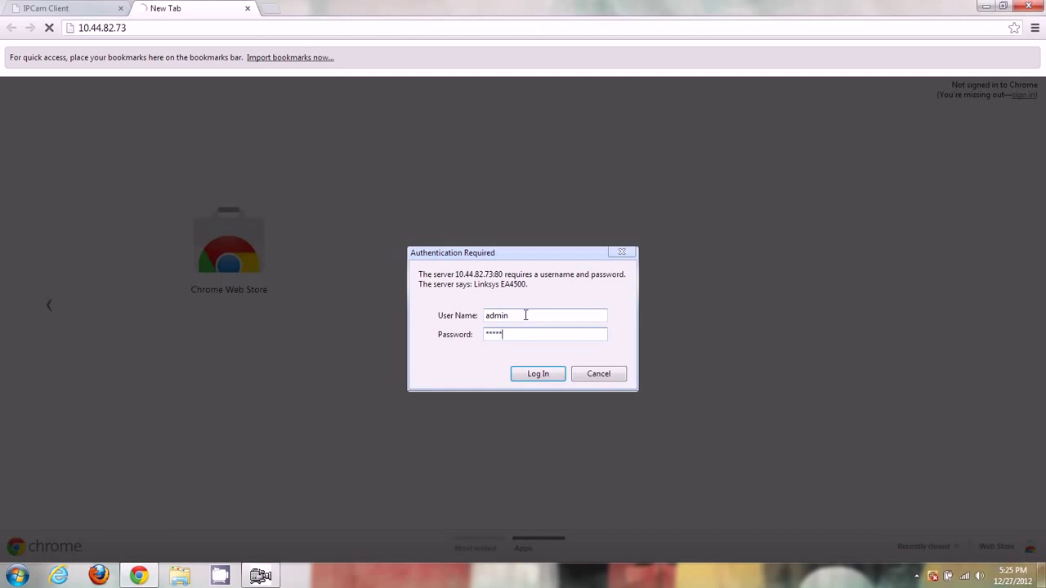
Step: Log into the Linksys router and open the Applications & Gaming Single Port Forwarding page
{"action": "left_click", "coordinate": [539, 376]}
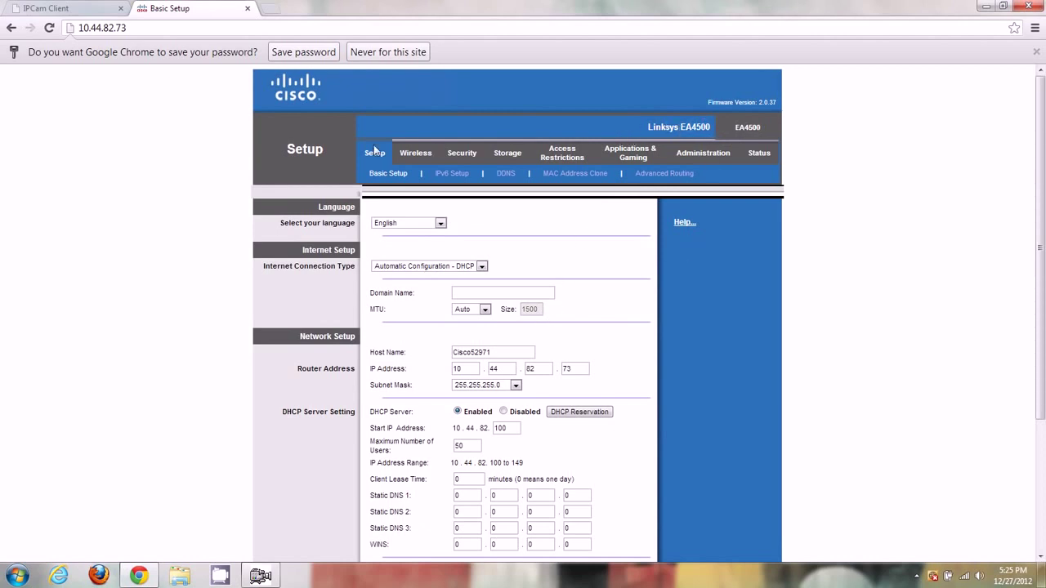
{"action": "left_click", "coordinate": [636, 159]}
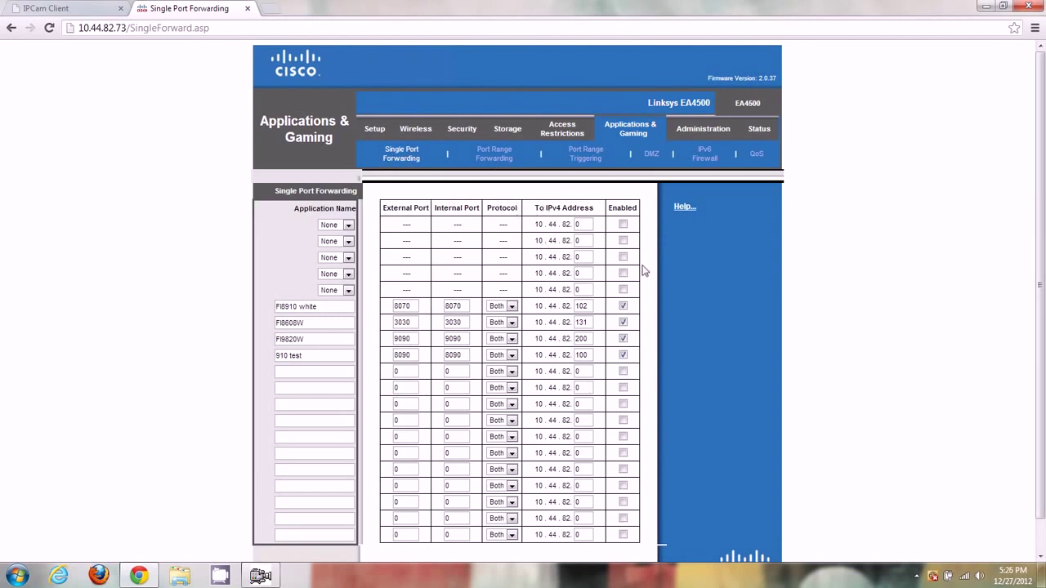
Step: Scroll through the existing forwarding rules, then switch back to the camera's Port settings tab
{"action": "scroll", "coordinate": [644, 275], "scroll_direction": "down", "scroll_amount": 1}
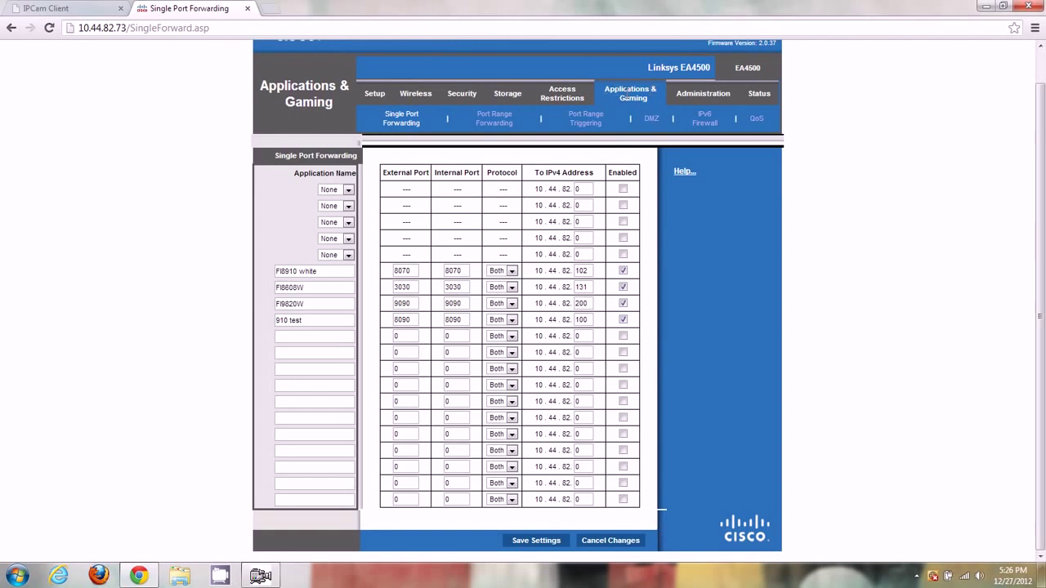
{"action": "scroll", "coordinate": [646, 128], "scroll_direction": "up", "scroll_amount": 1}
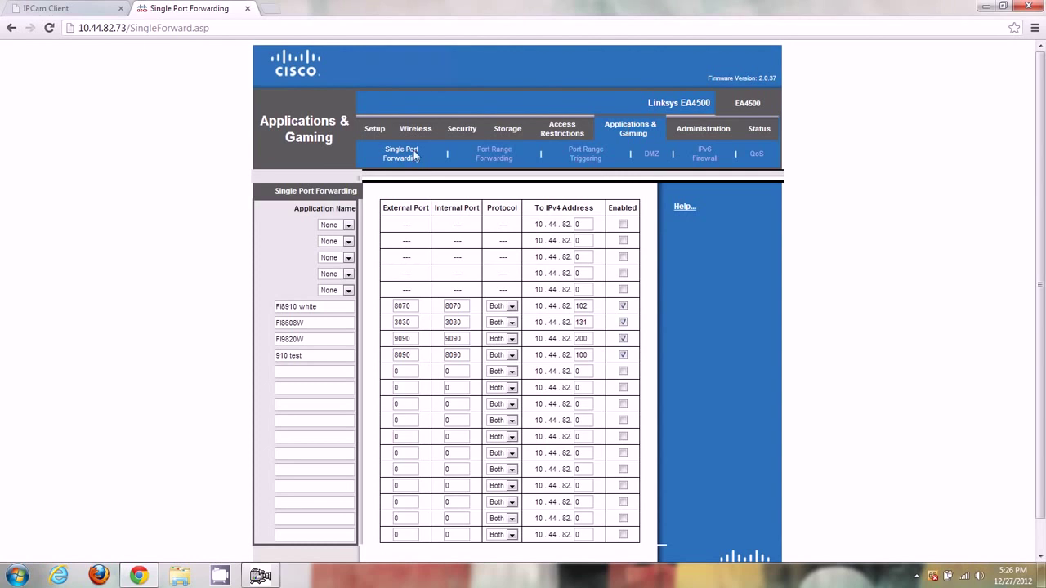
{"action": "scroll", "coordinate": [486, 311], "scroll_direction": "down", "scroll_amount": 1}
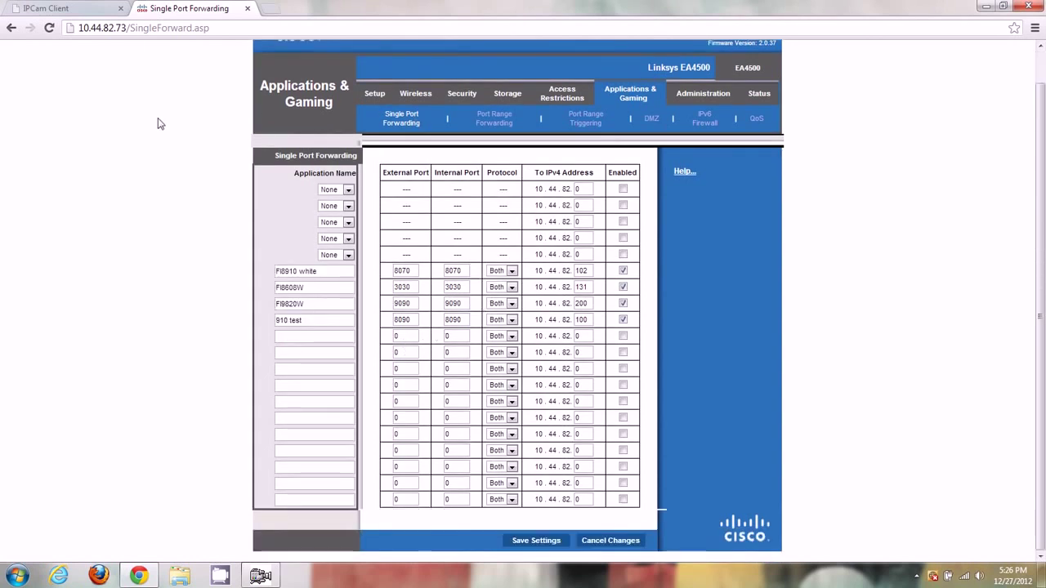
{"action": "left_click", "coordinate": [72, 9]}
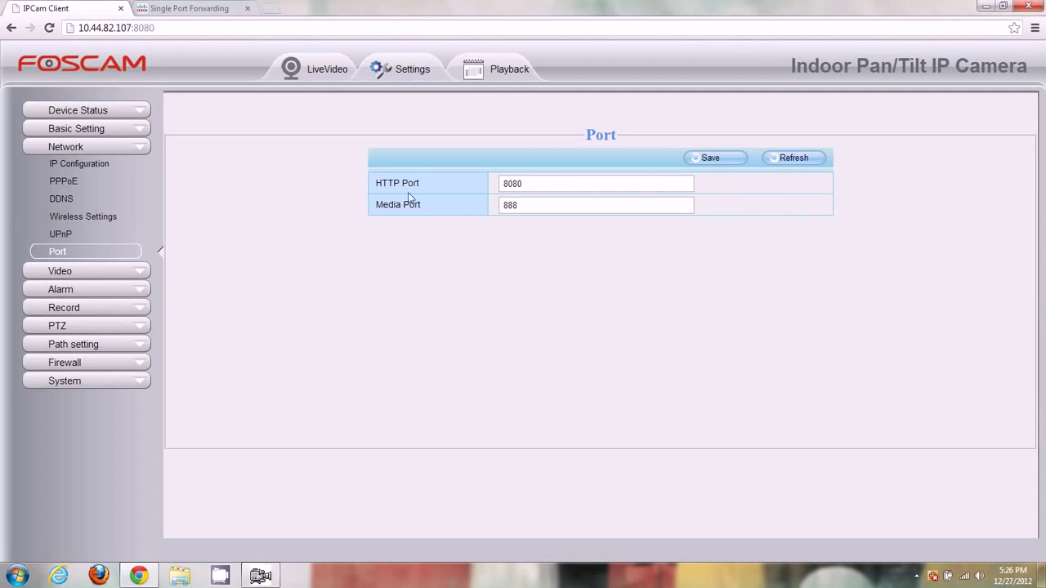
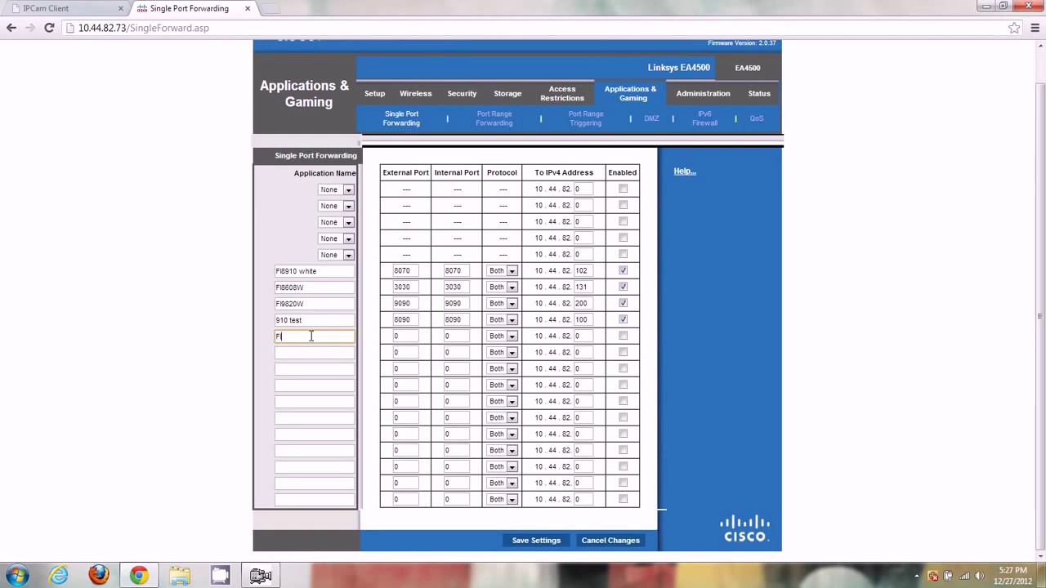
Step: Name the rule 'FI9821W Camera 1' and set its external and internal ports to 8080
{"action": "type", "text": "Camera 1"}
{"action": "left_click", "coordinate": [86, 13]}
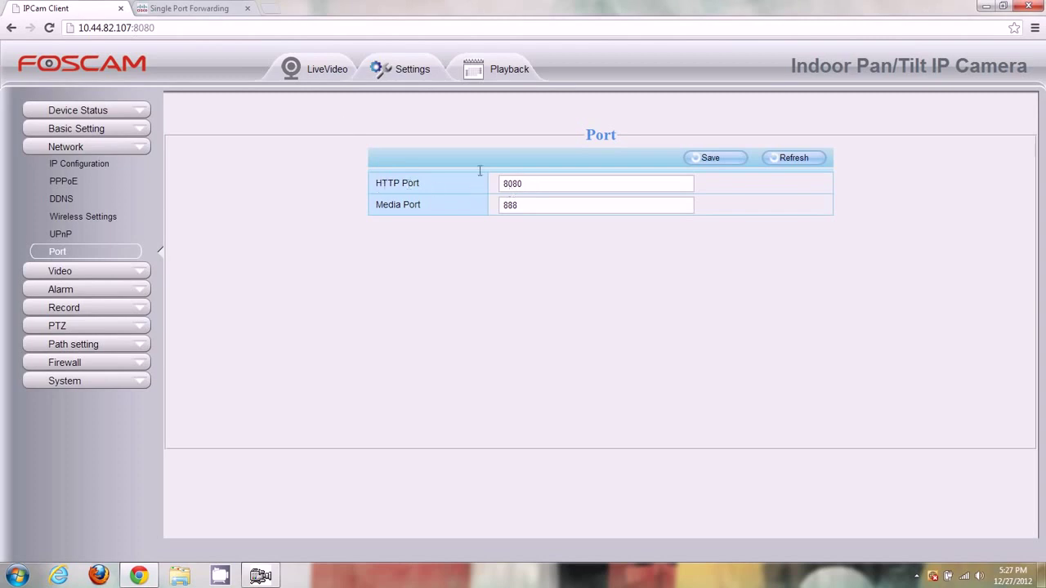
{"action": "left_click", "coordinate": [152, 10]}
{"action": "double_click", "coordinate": [405, 336]}
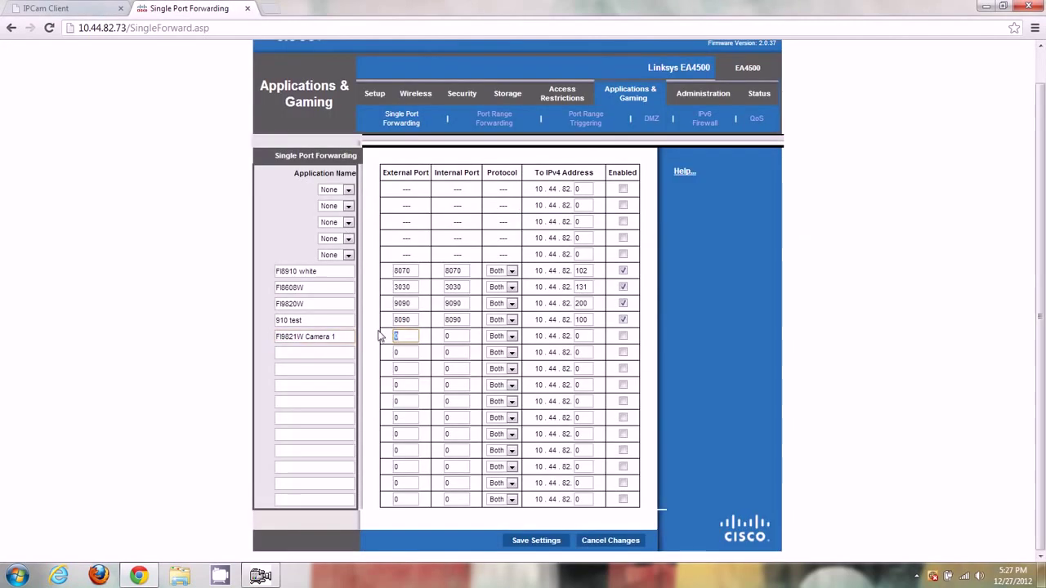
{"action": "type", "text": "8080"}
{"action": "key", "text": "Tab"}
{"action": "type", "text": "8080"}
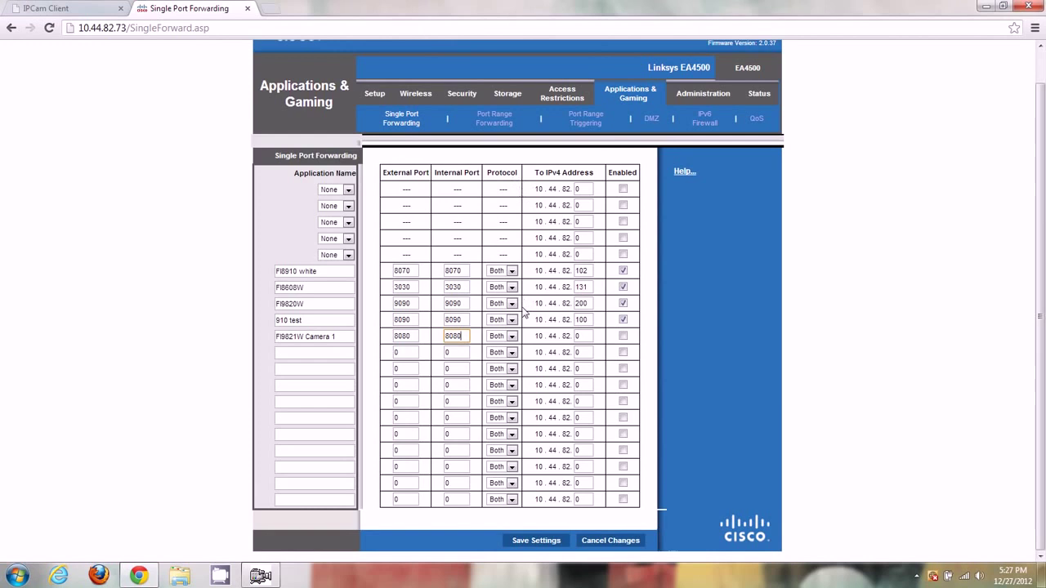
Step: Set the FI9821W Camera 1 rule's protocol to Both
{"action": "left_click", "coordinate": [510, 337]}
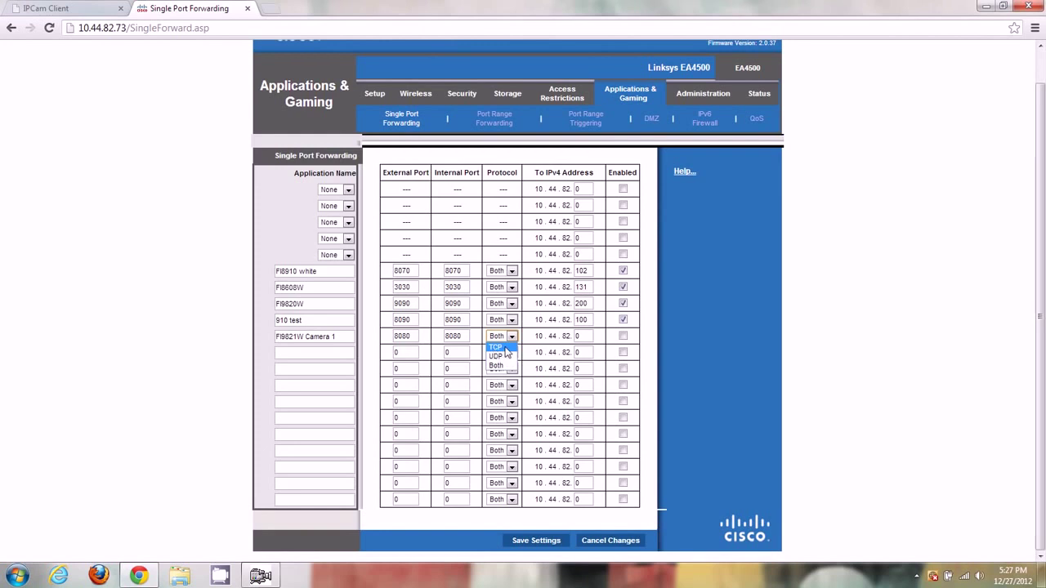
{"action": "left_click", "coordinate": [506, 348]}
{"action": "left_click", "coordinate": [512, 336]}
{"action": "left_click", "coordinate": [502, 365]}
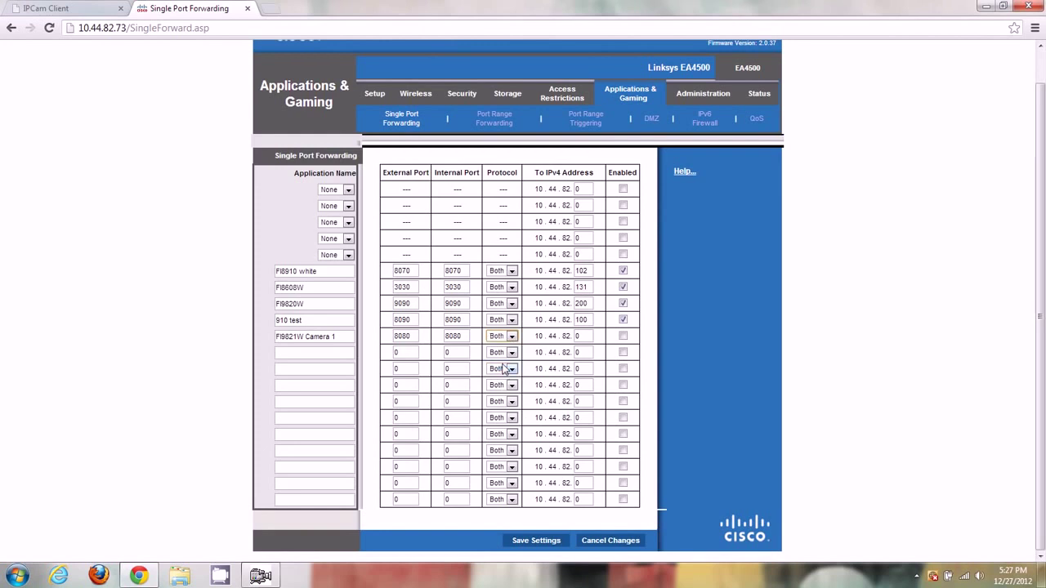
{"action": "left_click", "coordinate": [549, 339]}
{"action": "left_click", "coordinate": [68, 10]}
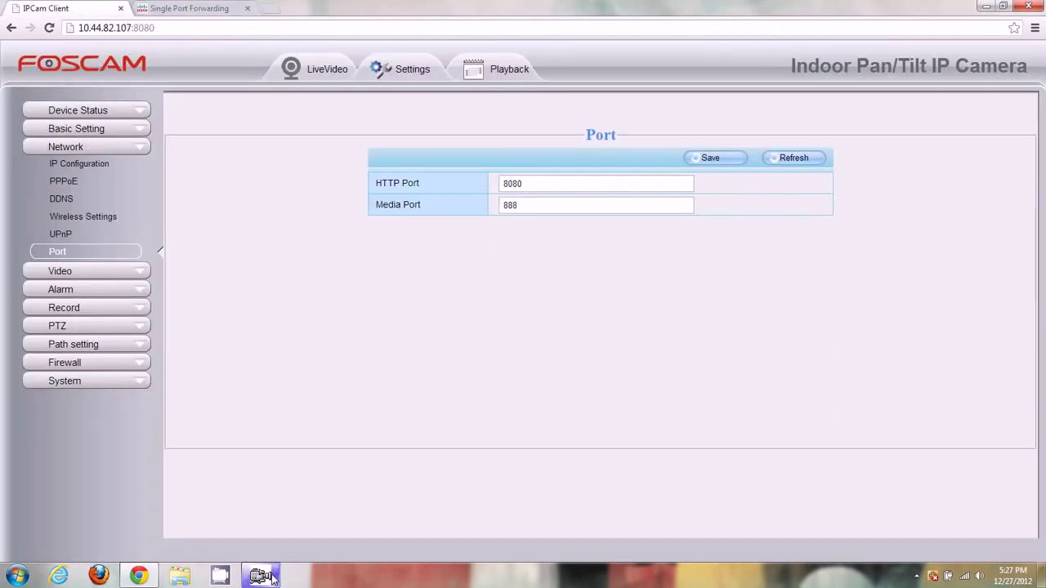
Step: Read the camera's address 10.44.82.107:8080 in IP Camera Tool and select the rule's last IPv4 octet
{"action": "left_click", "coordinate": [261, 576]}
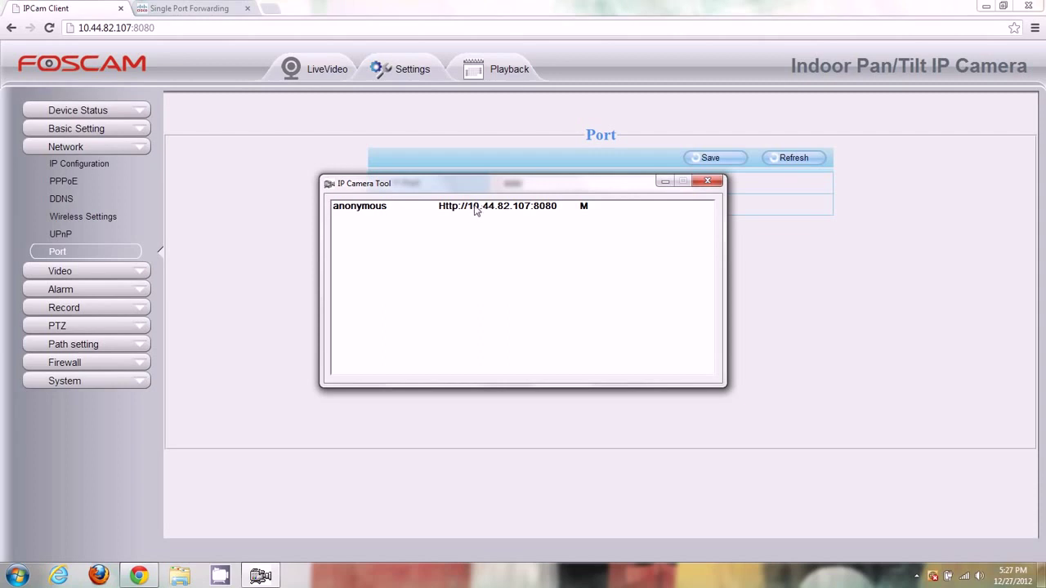
{"action": "left_click", "coordinate": [520, 214]}
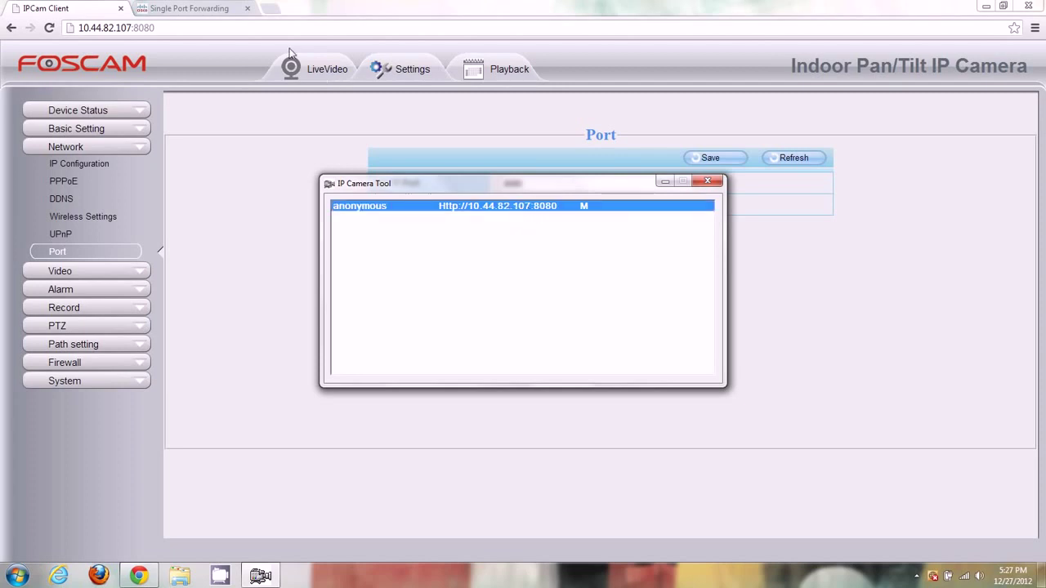
{"action": "left_click", "coordinate": [187, 10]}
{"action": "double_click", "coordinate": [576, 336]}
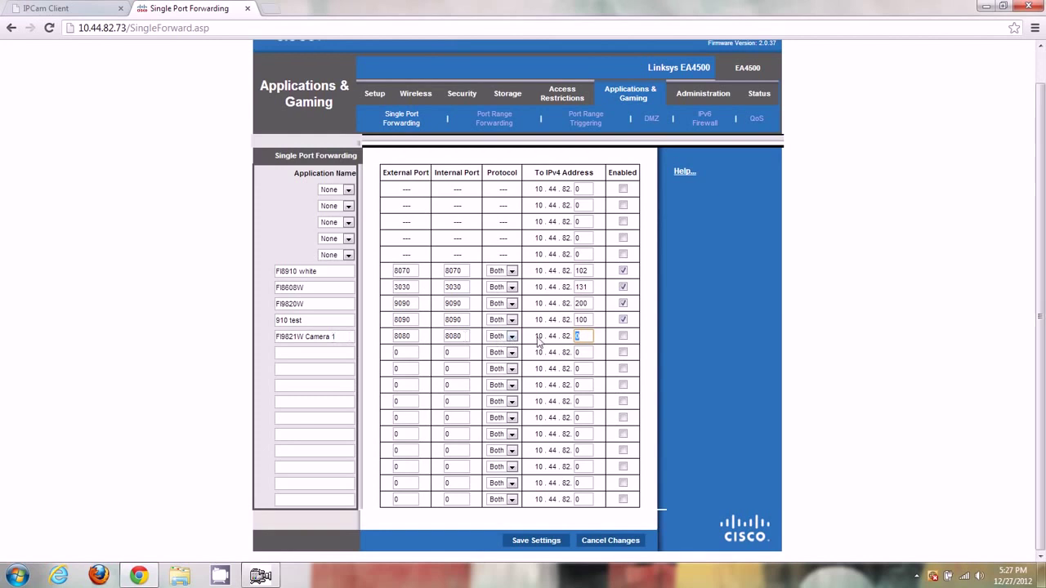
Step: Enter 107 as the camera rule's last IPv4 octet and verify it against IP Camera Tool
{"action": "type", "text": "107"}
{"action": "left_click_drag", "start_coordinate": [613, 339], "coordinate": [573, 337]}
{"action": "double_click", "coordinate": [589, 336]}
{"action": "left_click", "coordinate": [261, 575]}
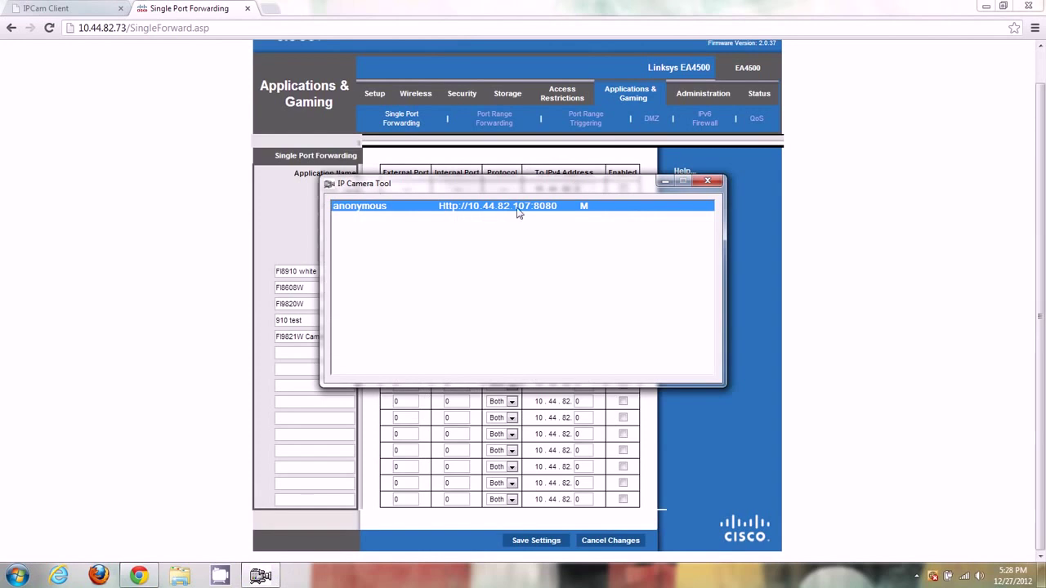
{"action": "left_click", "coordinate": [772, 392]}
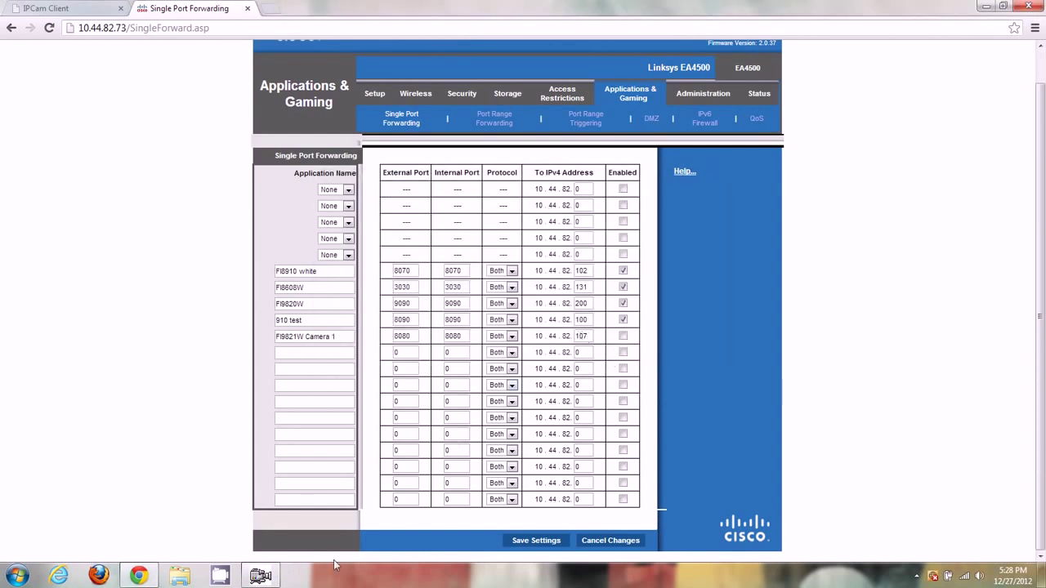
{"action": "double_click", "coordinate": [582, 336]}
{"action": "left_click", "coordinate": [275, 577]}
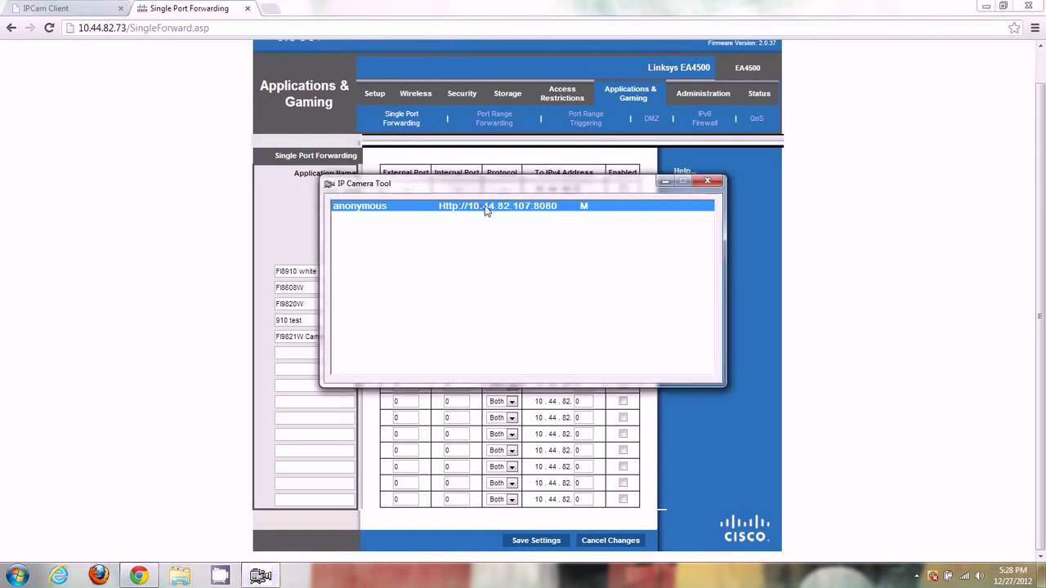
{"action": "left_click", "coordinate": [846, 381]}
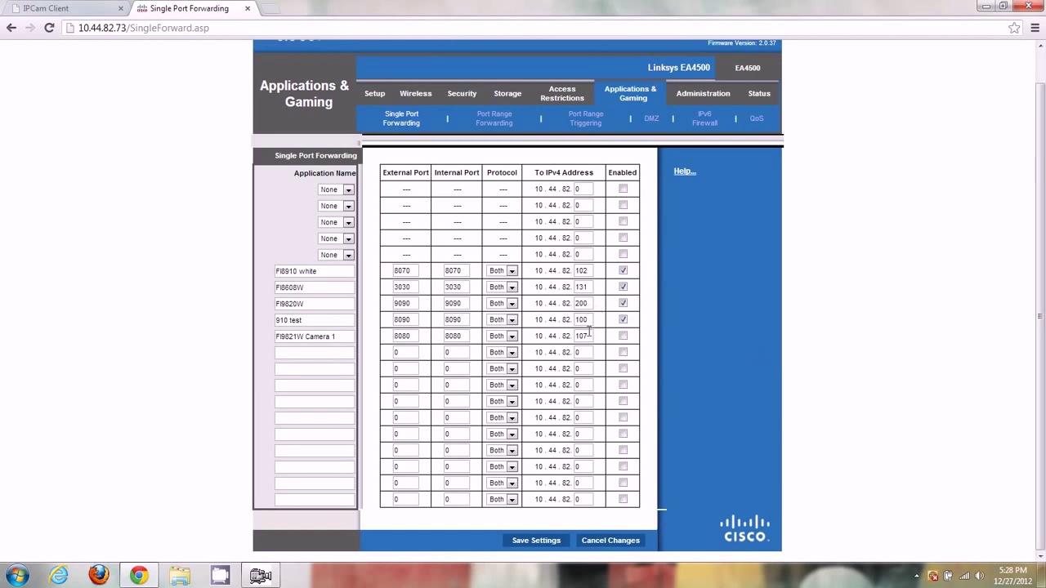
Step: Enable the FI9821W Camera 1 forwarding rule
{"action": "left_click", "coordinate": [623, 336]}
{"action": "left_click", "coordinate": [74, 8]}
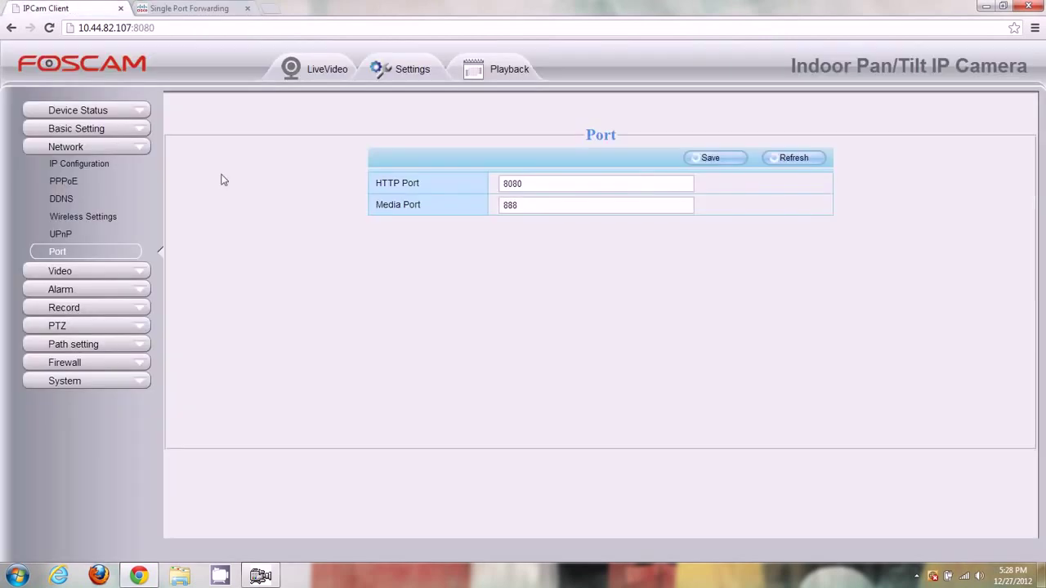
{"action": "left_click", "coordinate": [190, 8]}
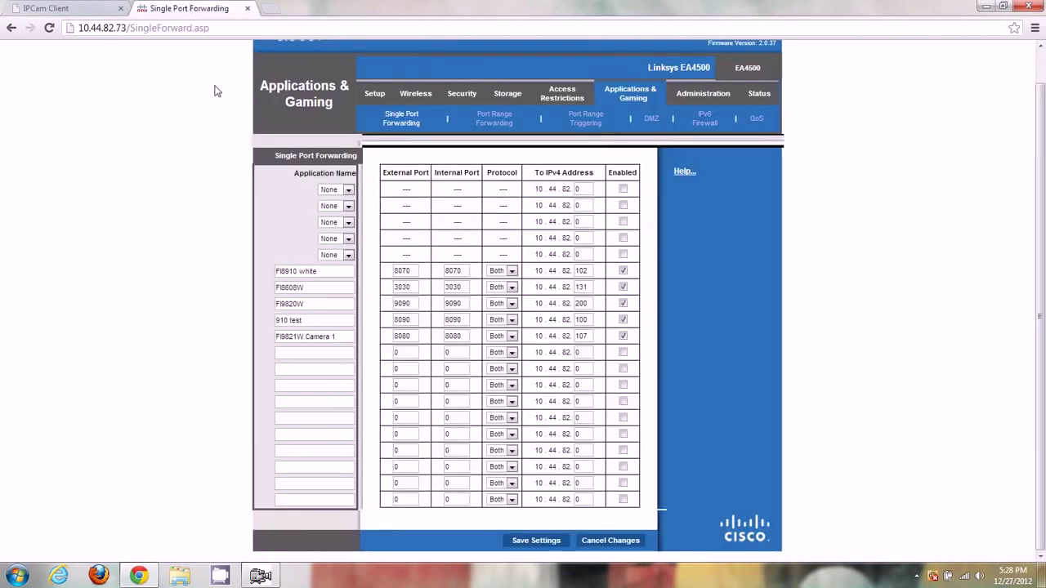
Step: Add a 'Media Port Camera 1' rule for port 888 using Both protocols
{"action": "left_click", "coordinate": [282, 358]}
{"action": "type", "text": "Media Port"}
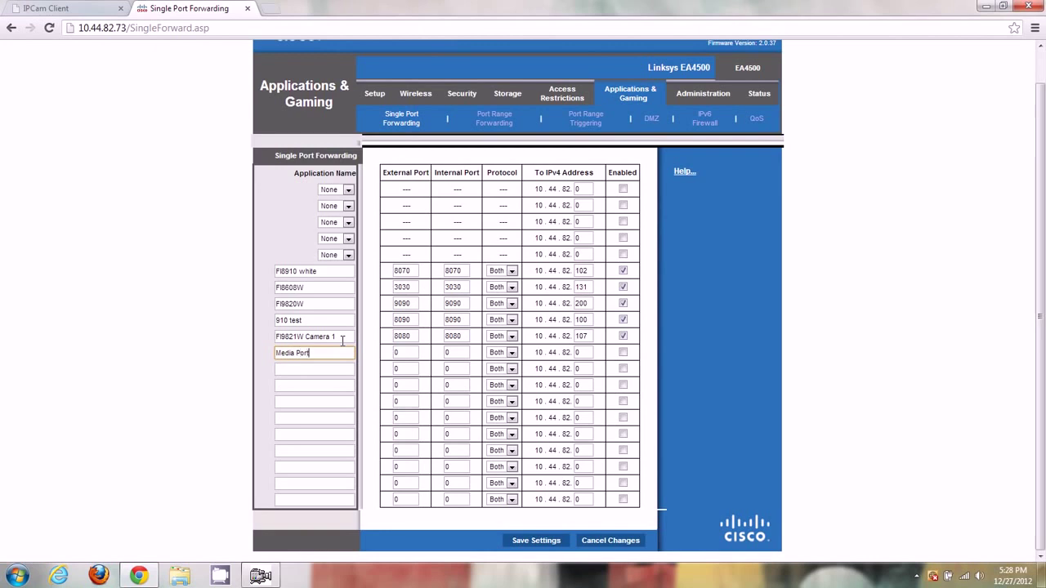
{"action": "type", "text": " Camera 1"}
{"action": "key", "text": "Tab"}
{"action": "key", "text": "Tab"}
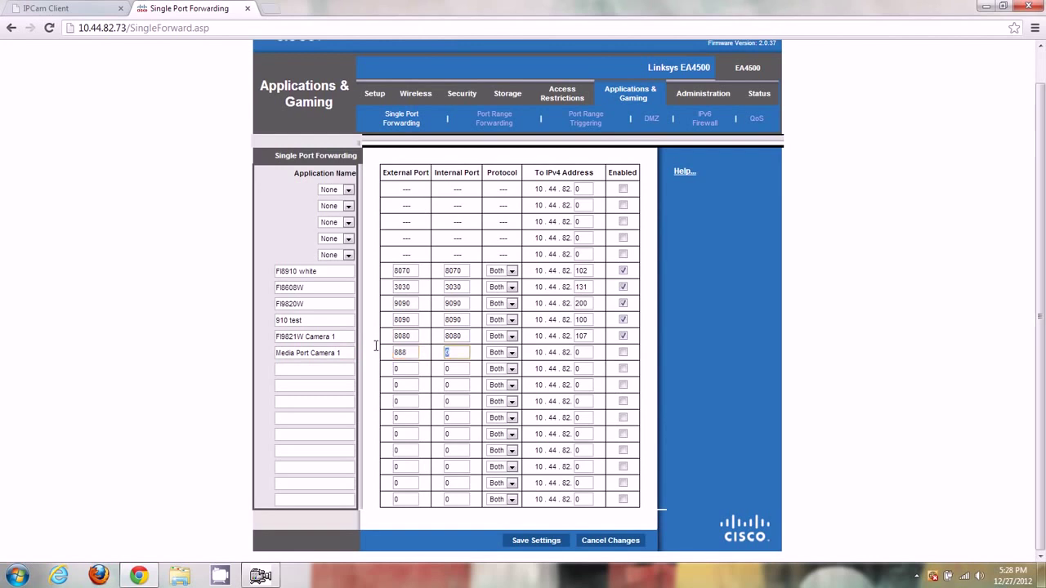
{"action": "left_click", "coordinate": [505, 352]}
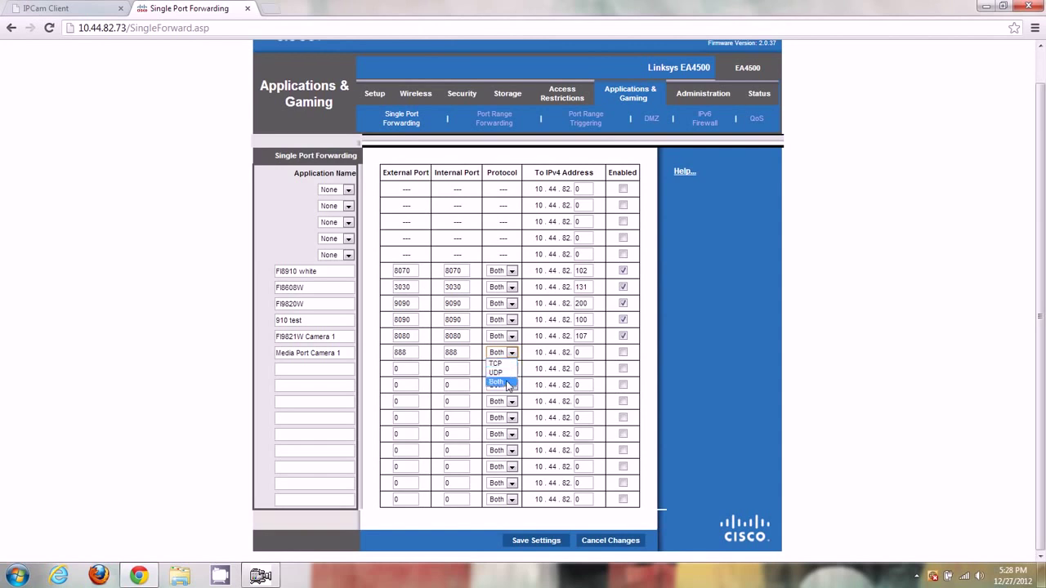
{"action": "left_click", "coordinate": [508, 382]}
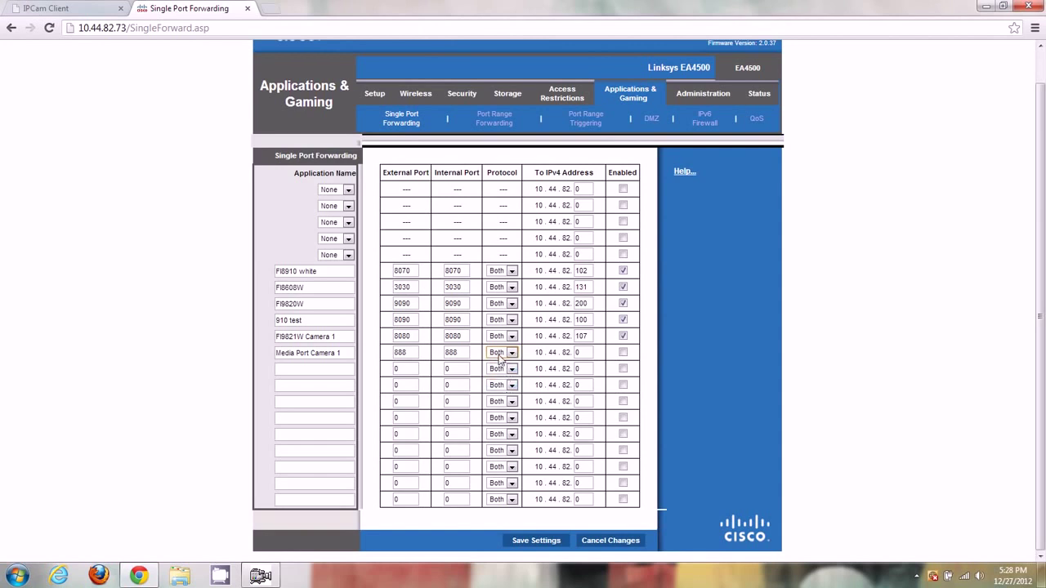
Step: Point the media rule at 10.44.82.107, enable it, and save the settings
{"action": "left_click", "coordinate": [586, 355]}
{"action": "double_click", "coordinate": [585, 354]}
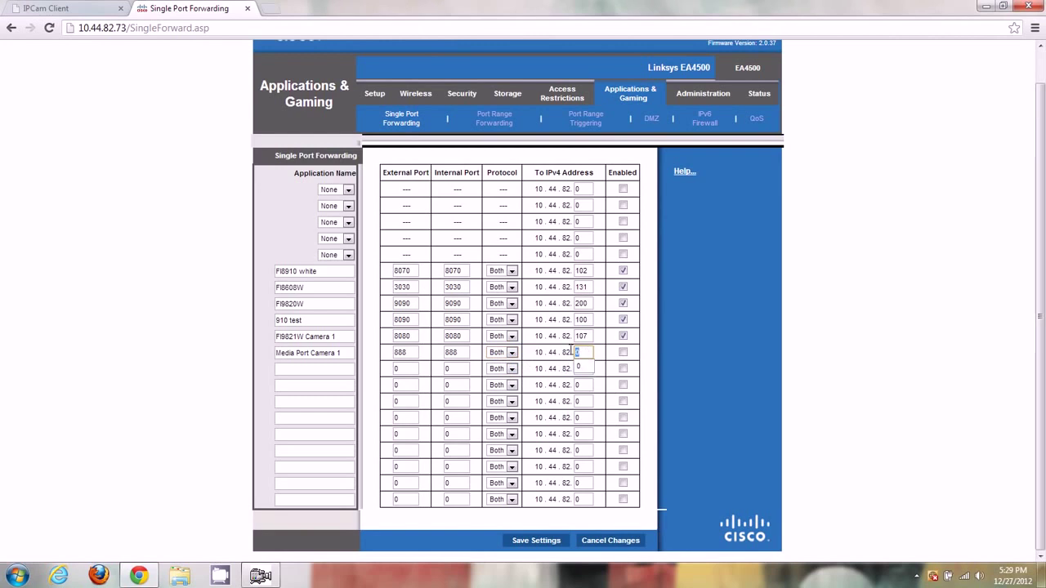
{"action": "type", "text": "107"}
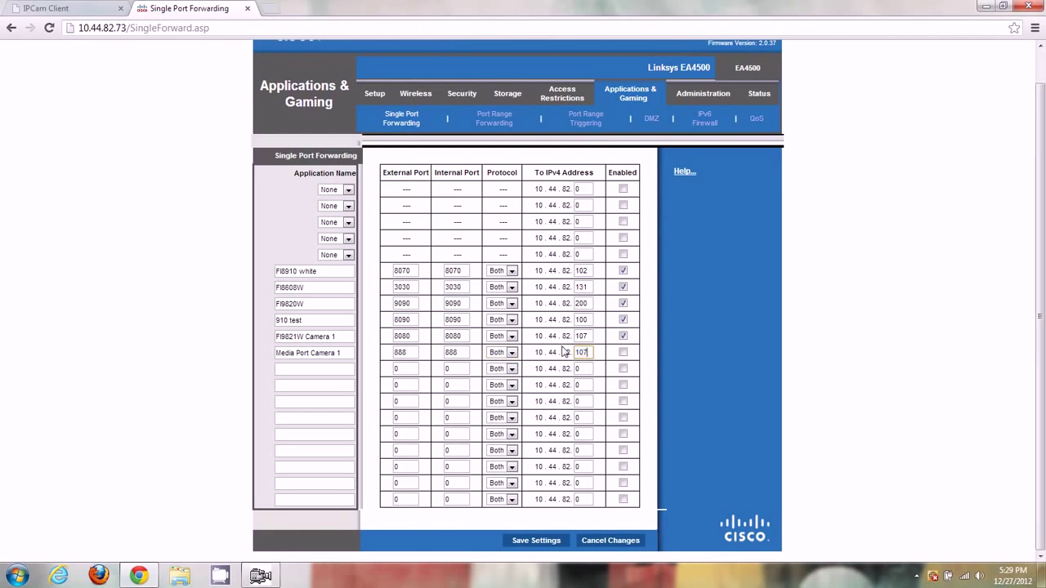
{"action": "left_click", "coordinate": [688, 359]}
{"action": "left_click", "coordinate": [623, 353]}
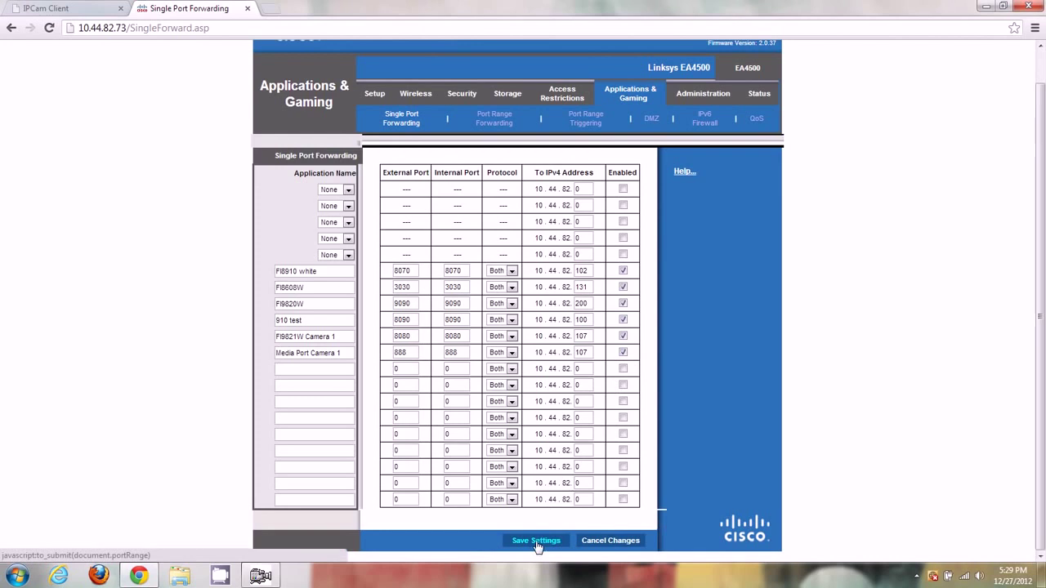
{"action": "left_click", "coordinate": [54, 7]}
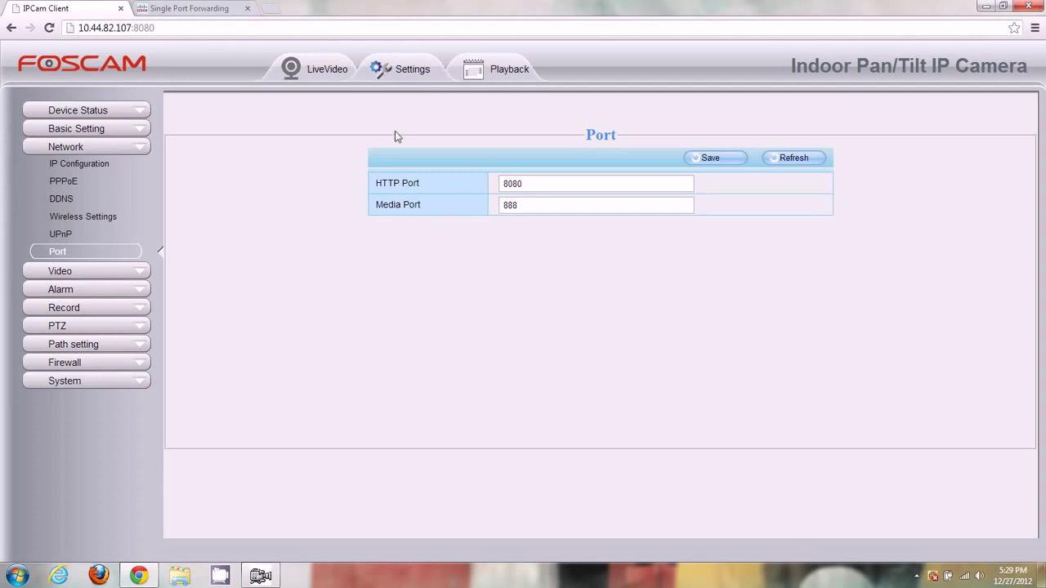
{"action": "left_click", "coordinate": [120, 28]}
{"action": "left_click", "coordinate": [88, 28]}
{"action": "left_click_drag", "start_coordinate": [80, 27], "coordinate": [131, 28]}
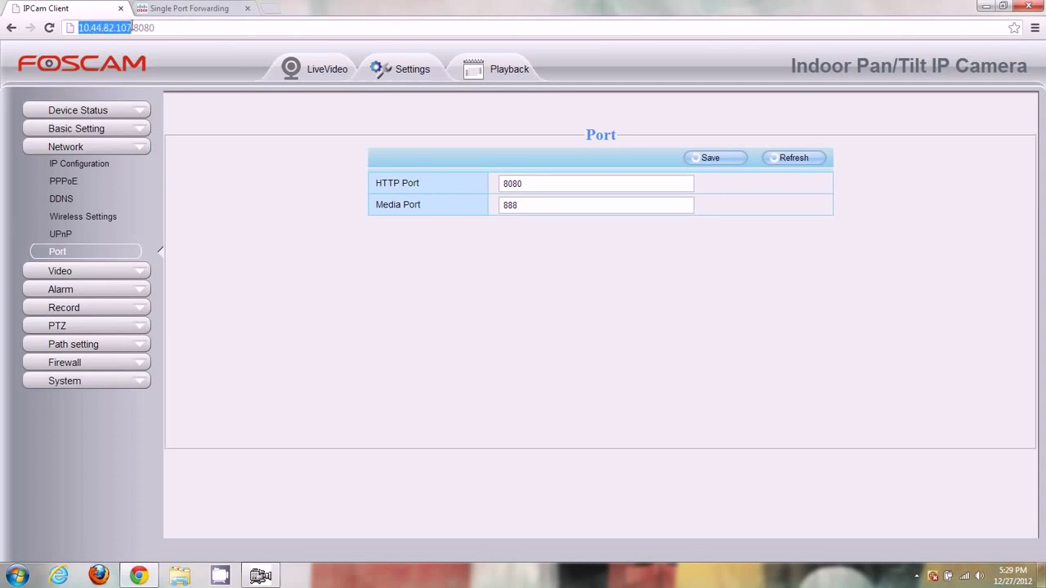
{"action": "left_click", "coordinate": [260, 576]}
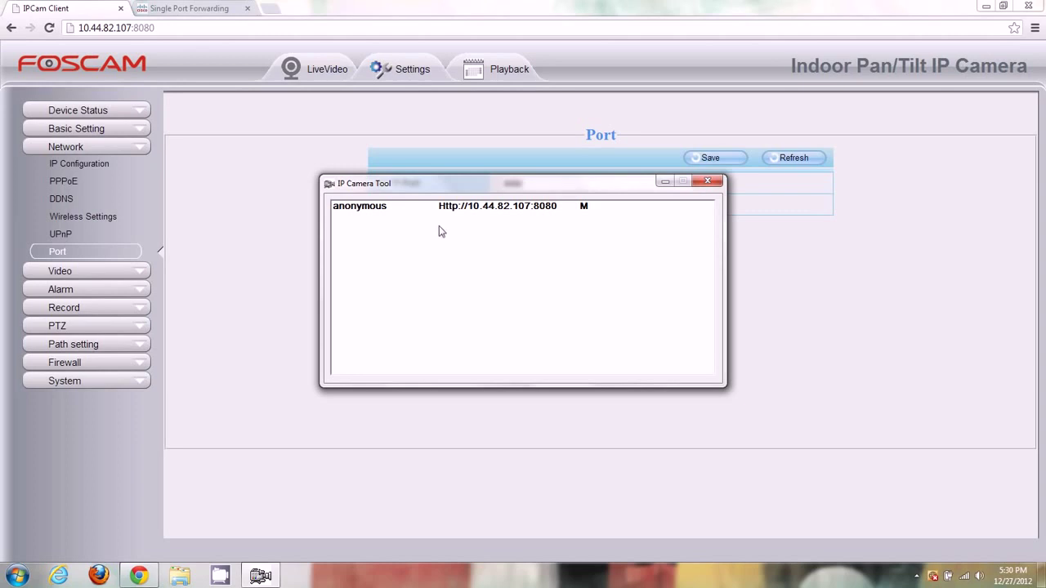
{"action": "left_click", "coordinate": [232, 258]}
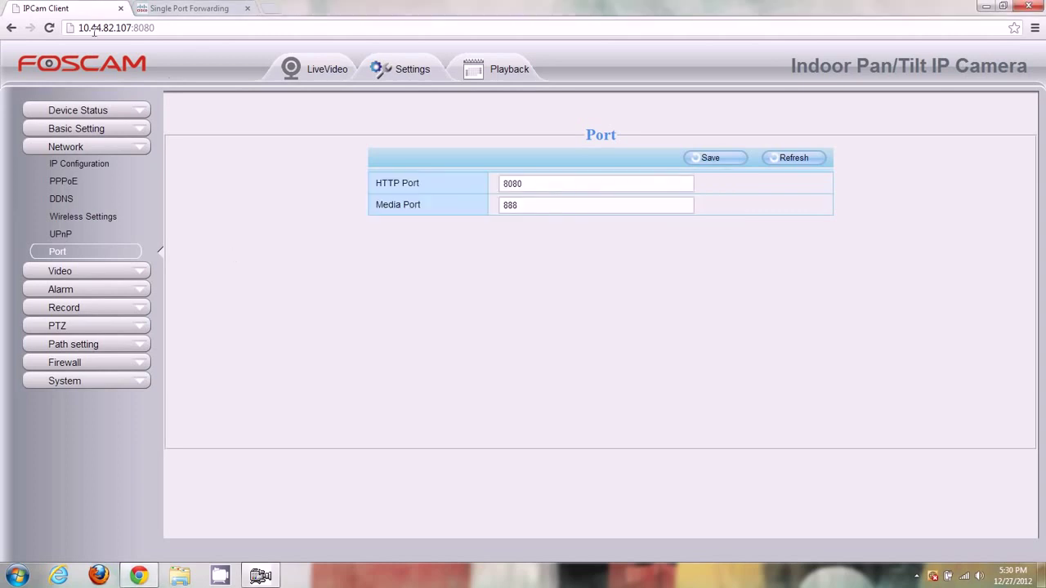
{"action": "left_click", "coordinate": [187, 10]}
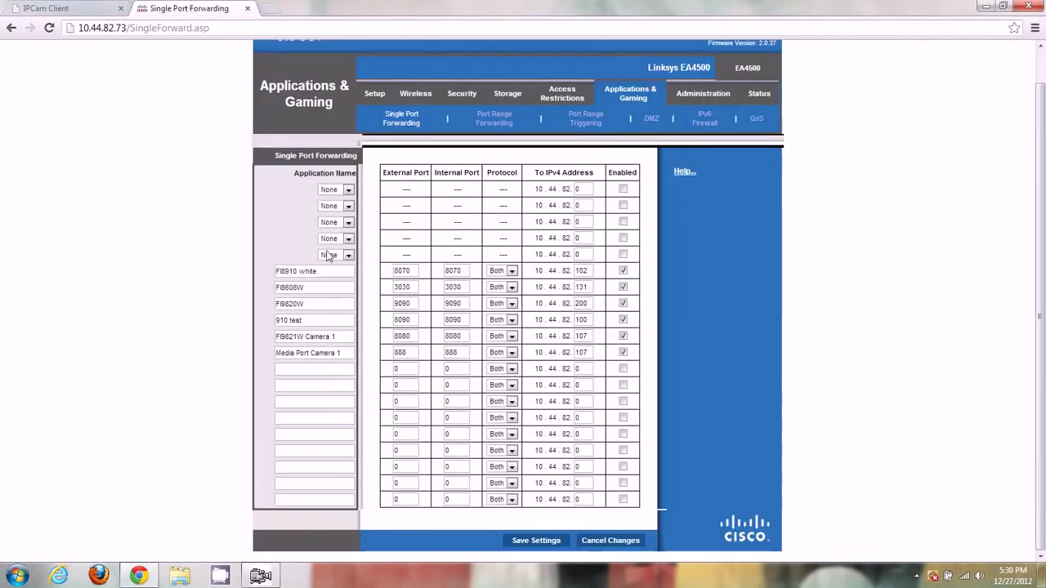
{"action": "left_click", "coordinate": [72, 8]}
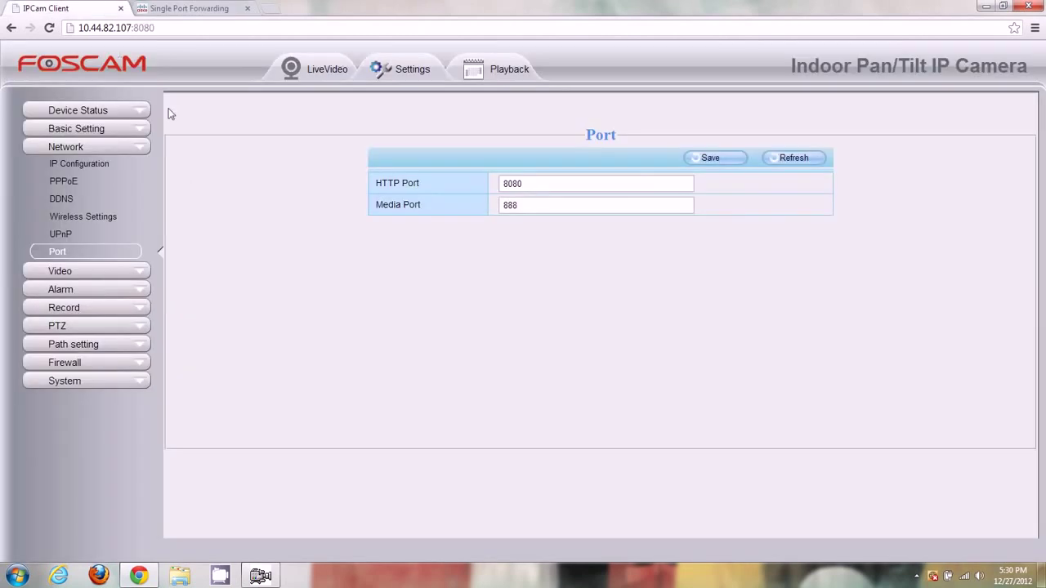
{"action": "key", "text": "ctrl+t"}
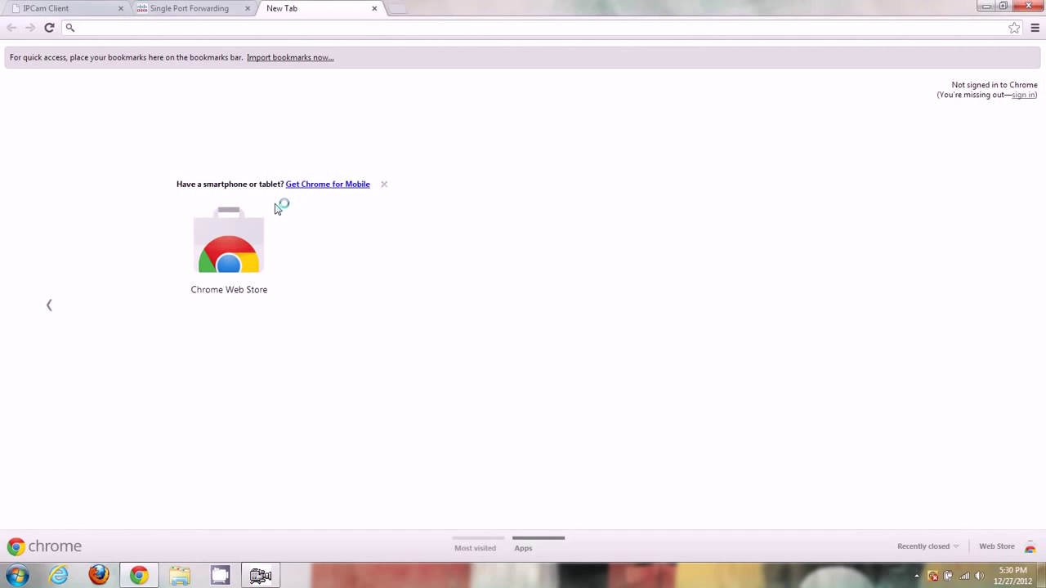
{"action": "type", "text": "www.w"}
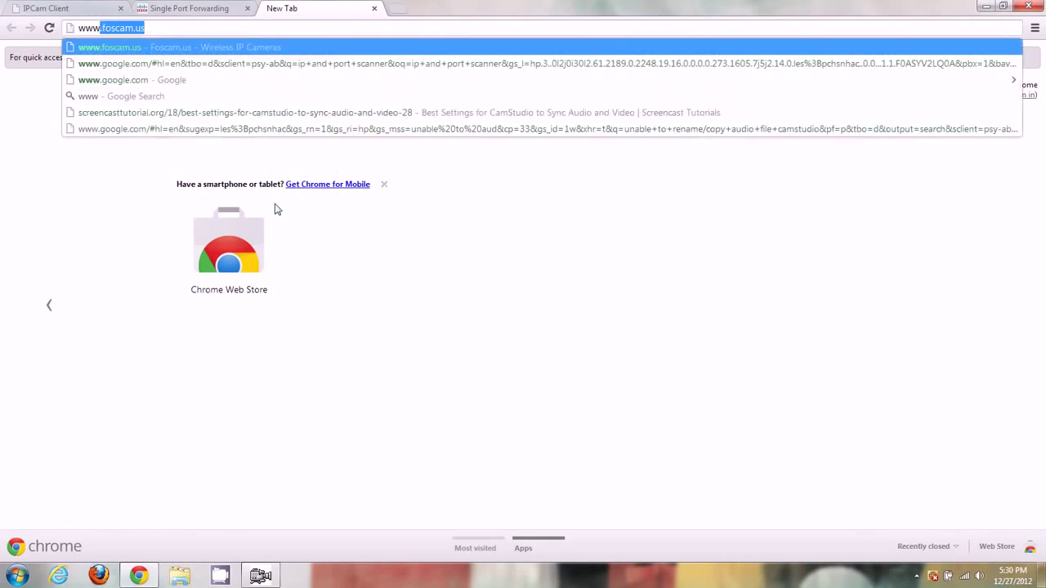
{"action": "key", "text": "BackSpace"}
{"action": "type", "text": "hati"}
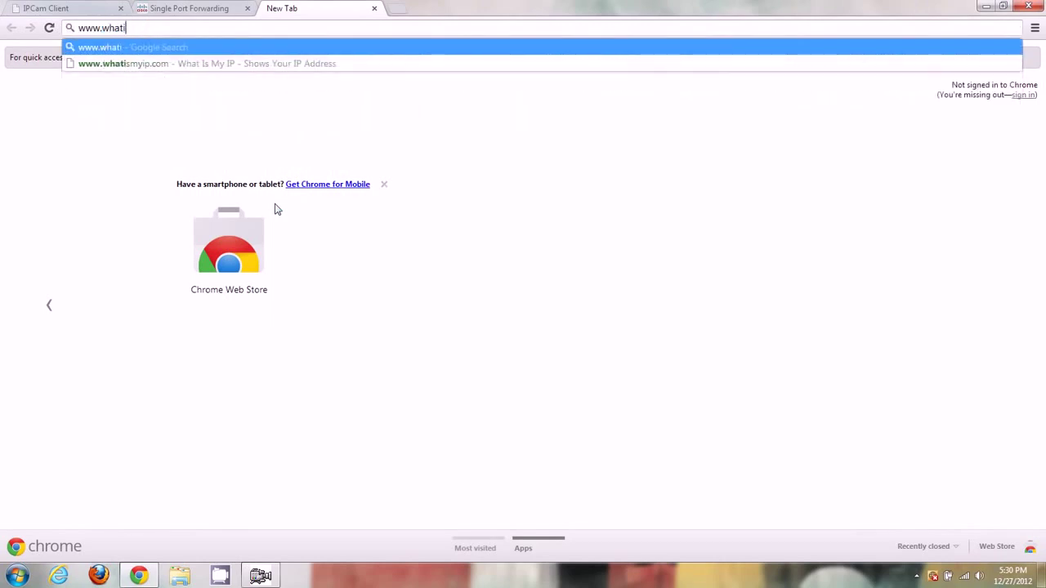
{"action": "type", "text": "smyip.com"}
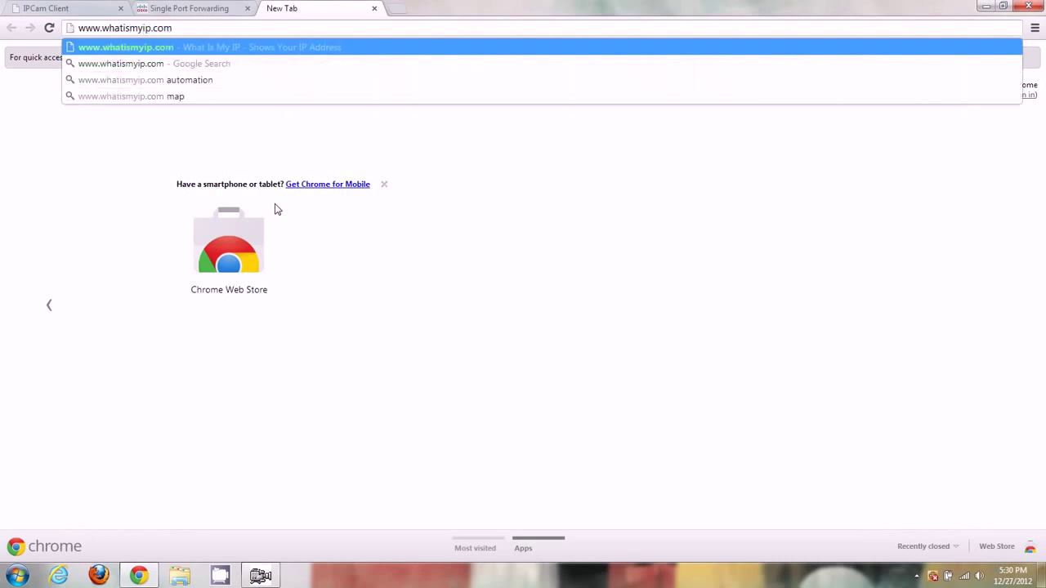
{"action": "key", "text": "Return"}
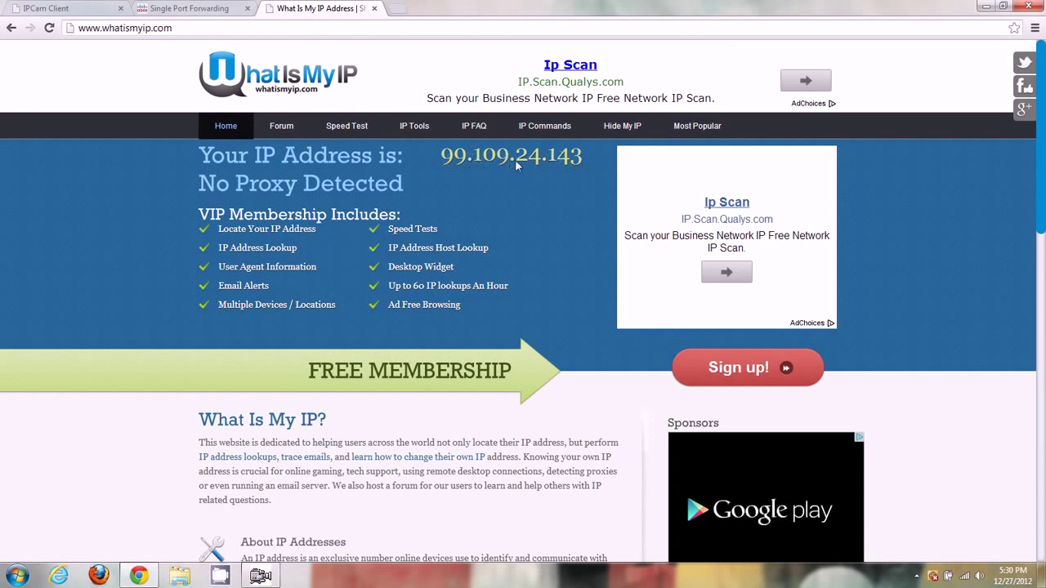
{"action": "left_click", "coordinate": [262, 576]}
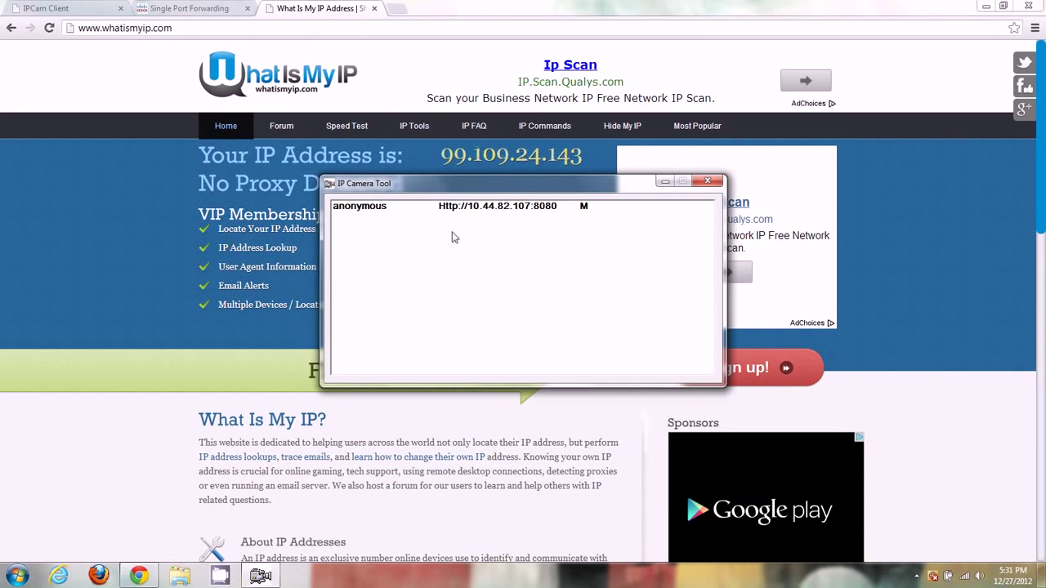
{"action": "left_click", "coordinate": [497, 211]}
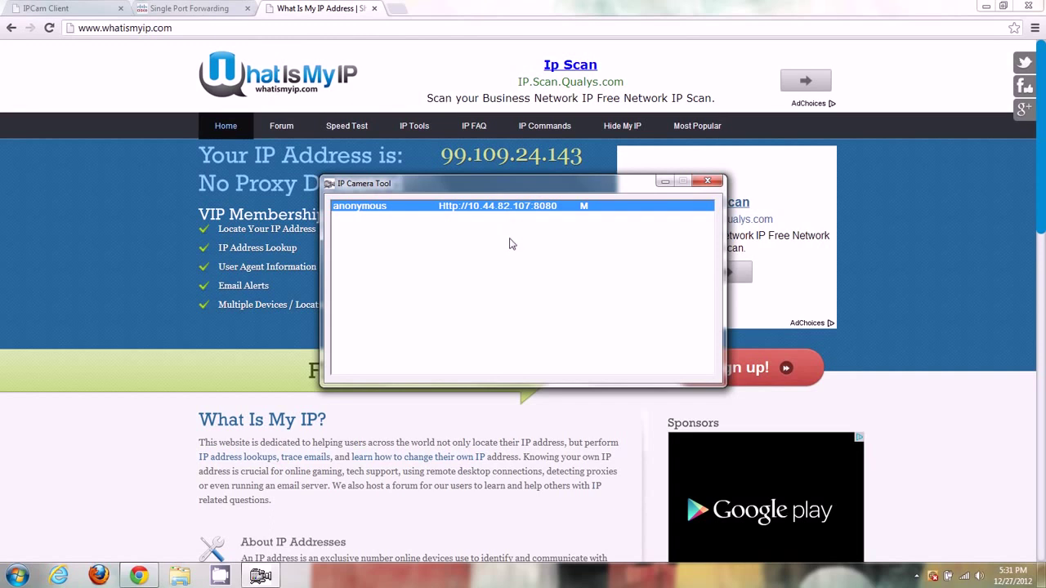
{"action": "left_click", "coordinate": [153, 393]}
{"action": "left_click", "coordinate": [742, 204]}
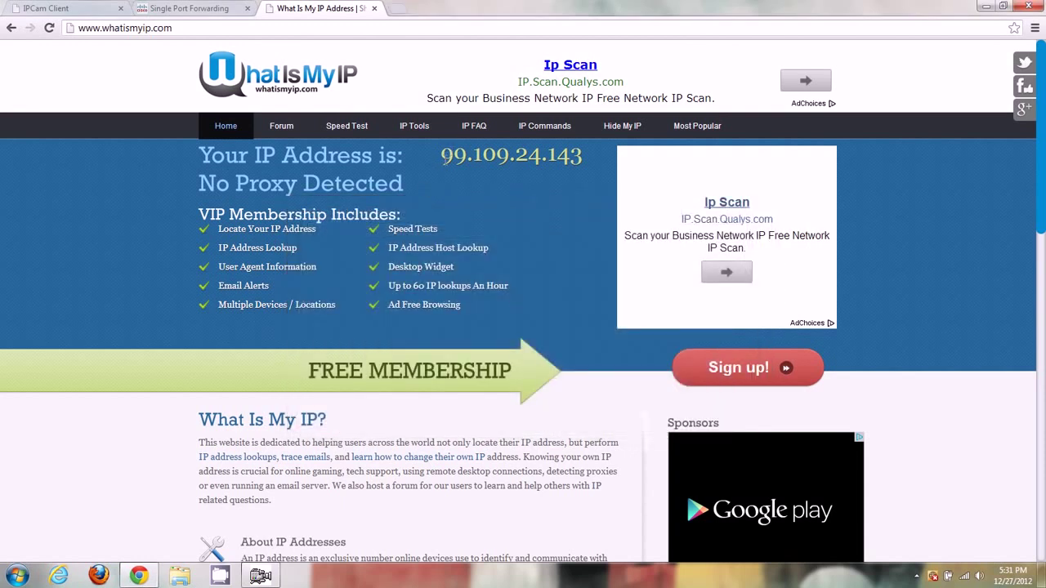
{"action": "left_click_drag", "start_coordinate": [441, 156], "coordinate": [581, 155]}
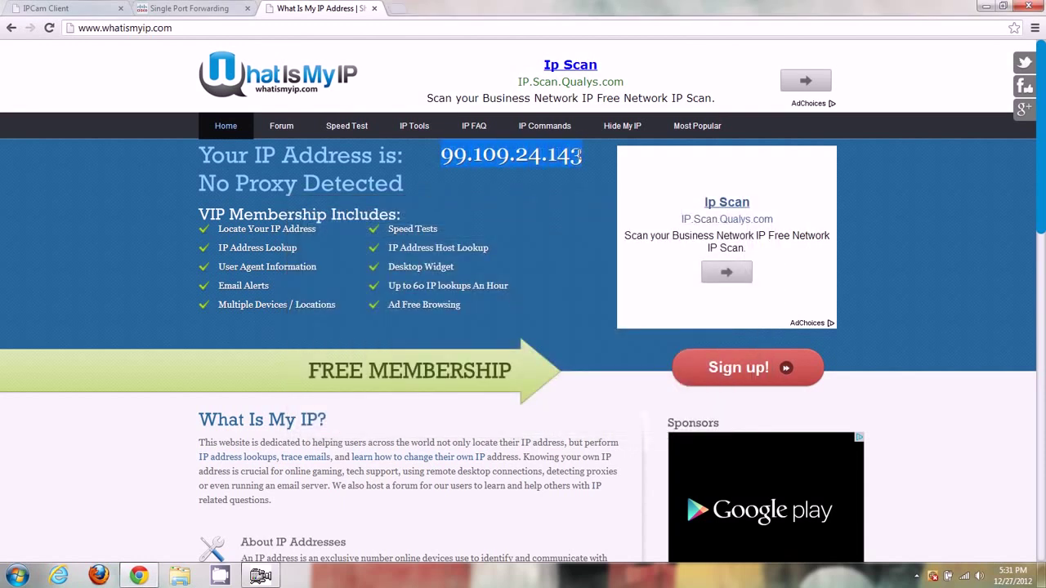
{"action": "right_click", "coordinate": [570, 156]}
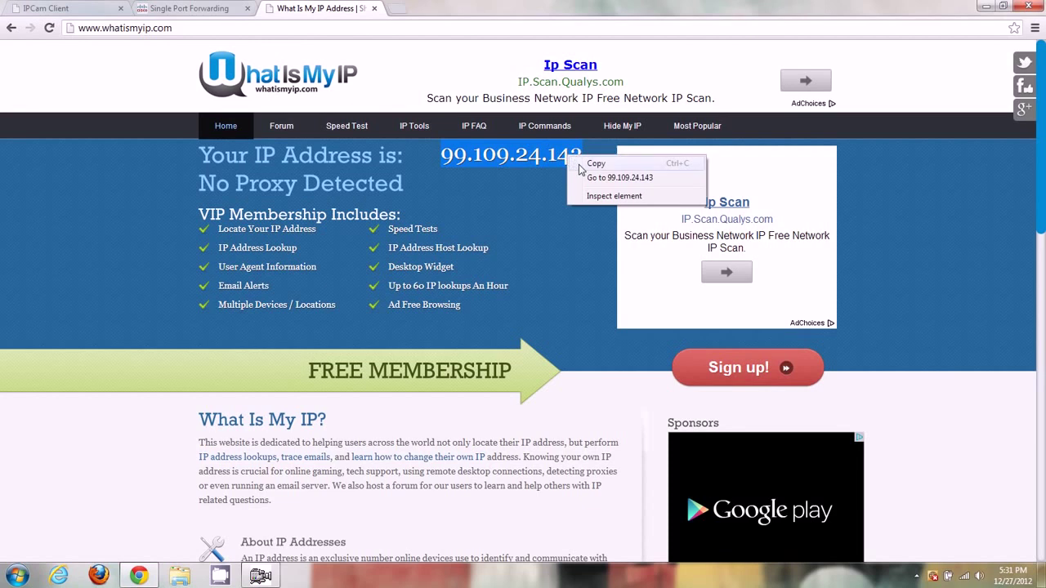
{"action": "left_click", "coordinate": [596, 163]}
{"action": "left_click", "coordinate": [397, 10]}
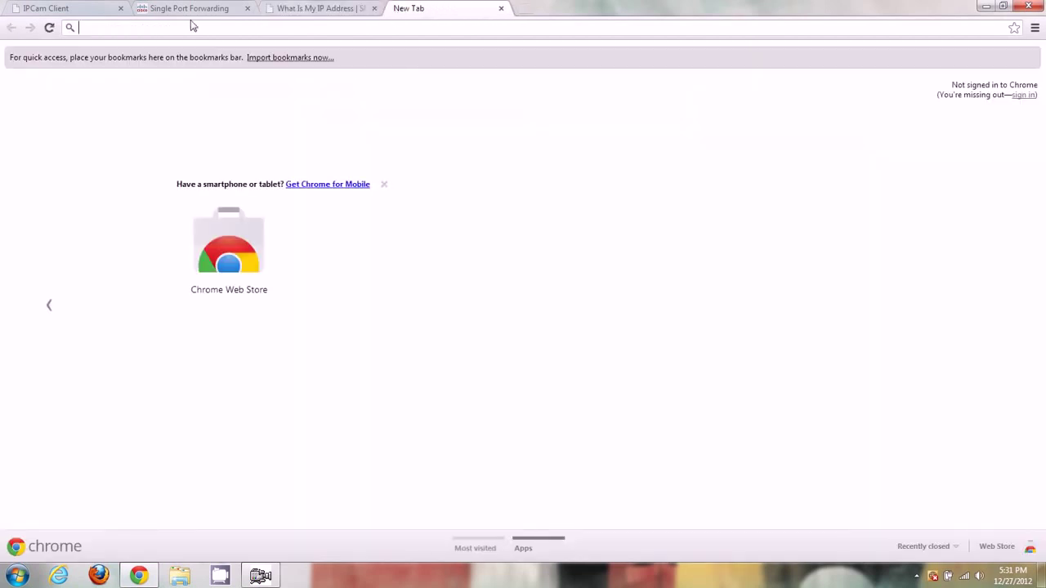
{"action": "key", "text": "ctrl+v"}
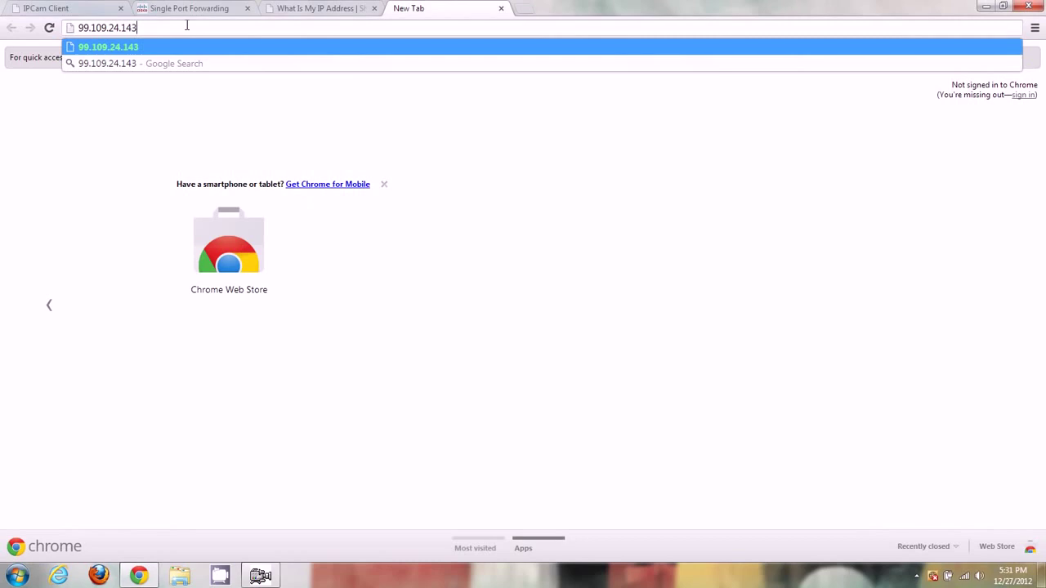
{"action": "left_click", "coordinate": [92, 8]}
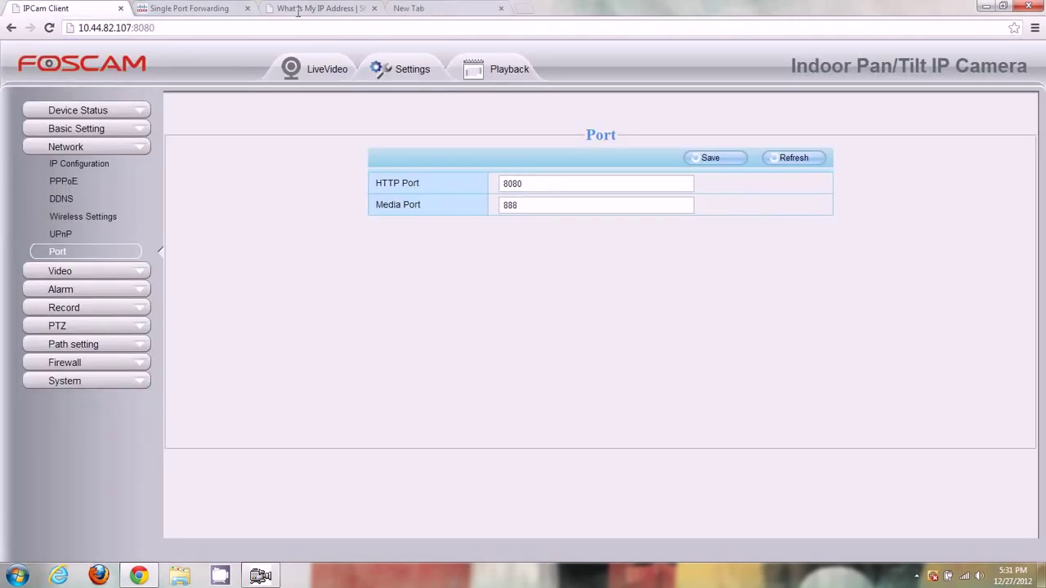
{"action": "left_click", "coordinate": [405, 8]}
{"action": "type", "text": ":8080"}
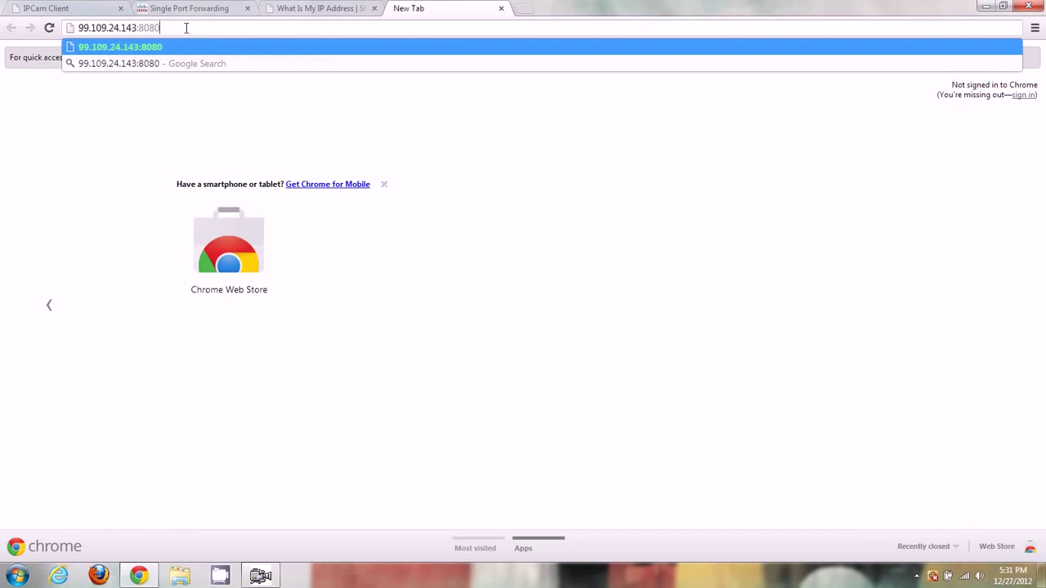
{"action": "left_click", "coordinate": [195, 10]}
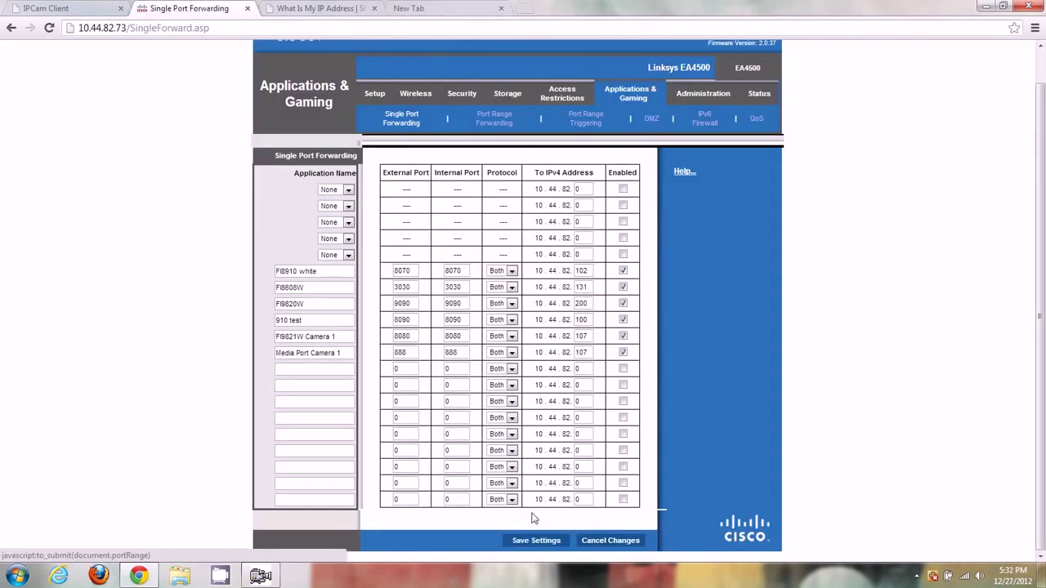
{"action": "left_click", "coordinate": [422, 7]}
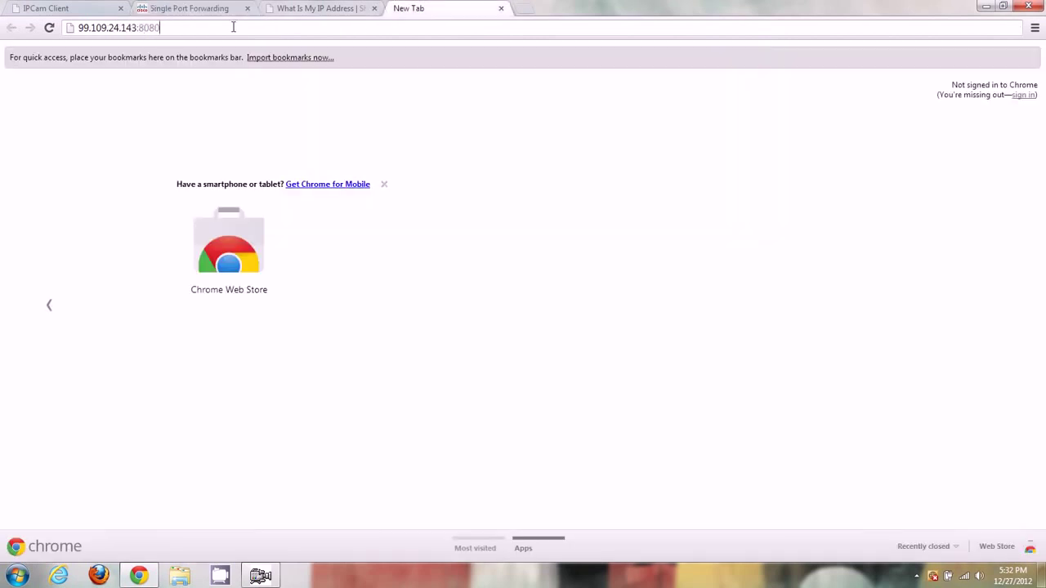
{"action": "key", "text": "Return"}
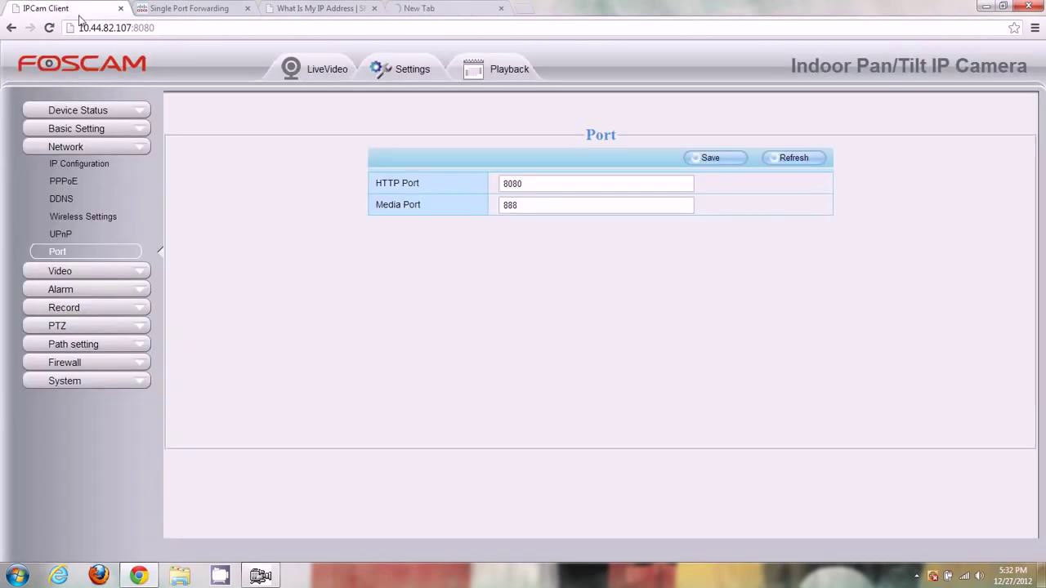
Step: Recheck the camera's local address and the wireless network list
{"action": "left_click", "coordinate": [77, 10]}
{"action": "left_click", "coordinate": [87, 30]}
{"action": "left_click", "coordinate": [87, 30]}
{"action": "left_click_drag", "start_coordinate": [75, 30], "coordinate": [171, 26]}
{"action": "left_click", "coordinate": [965, 577]}
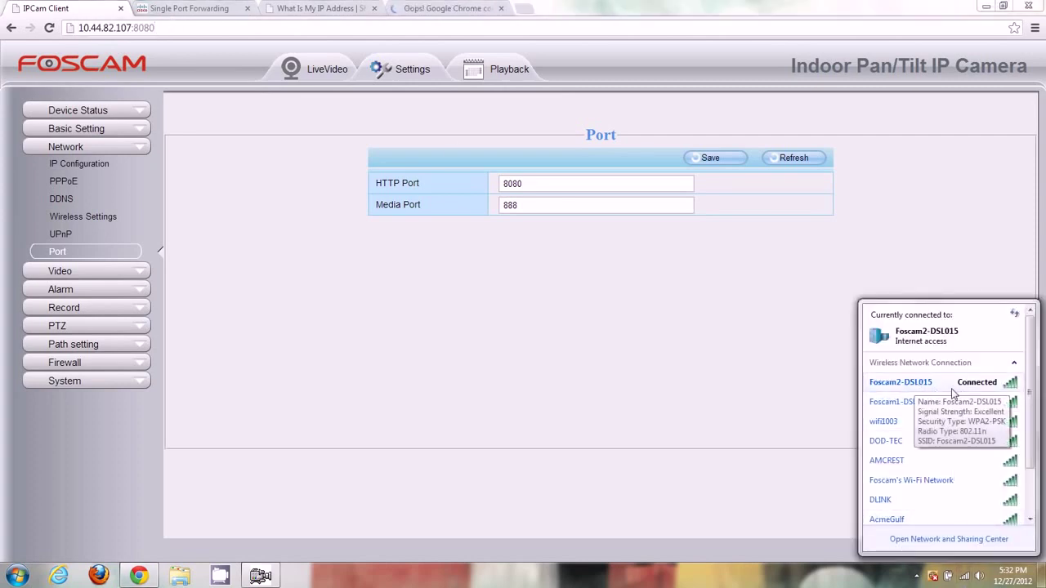
{"action": "left_click", "coordinate": [731, 385]}
Step: Confirm the remote connection failed, then re-save the router's single port forwarding rules
{"action": "left_click", "coordinate": [443, 8]}
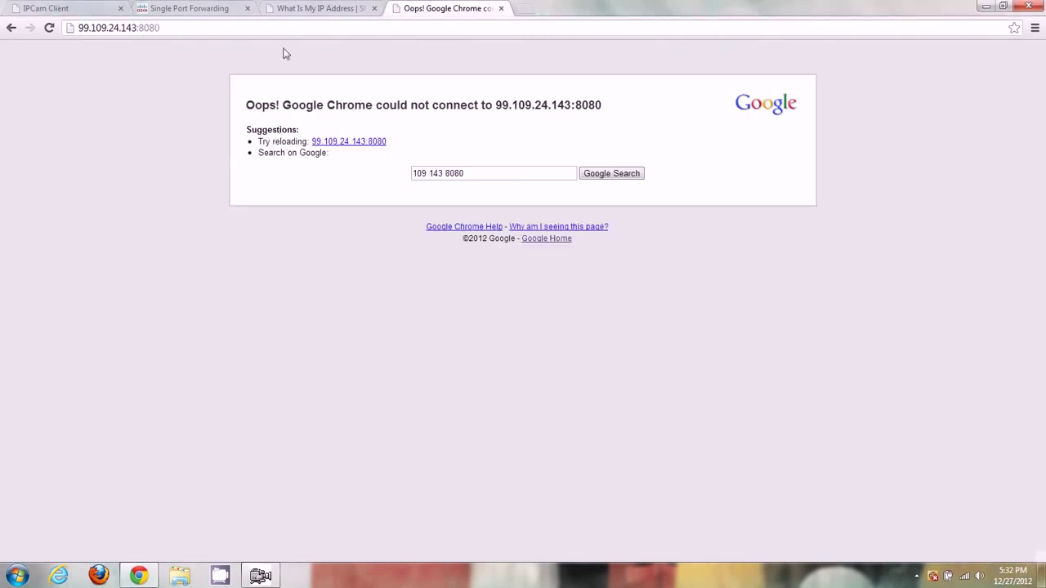
{"action": "left_click", "coordinate": [188, 8]}
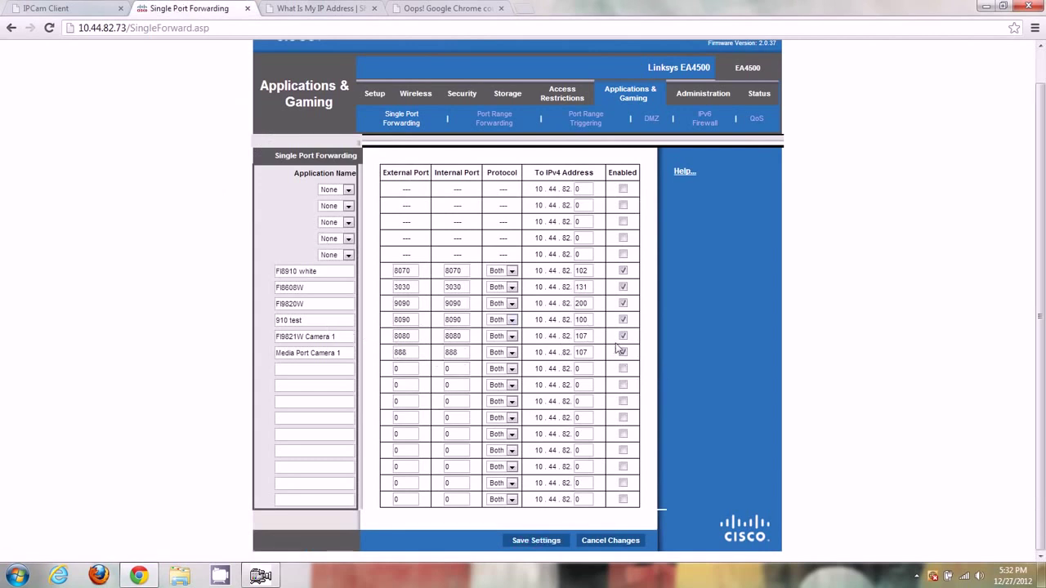
{"action": "left_click", "coordinate": [526, 546]}
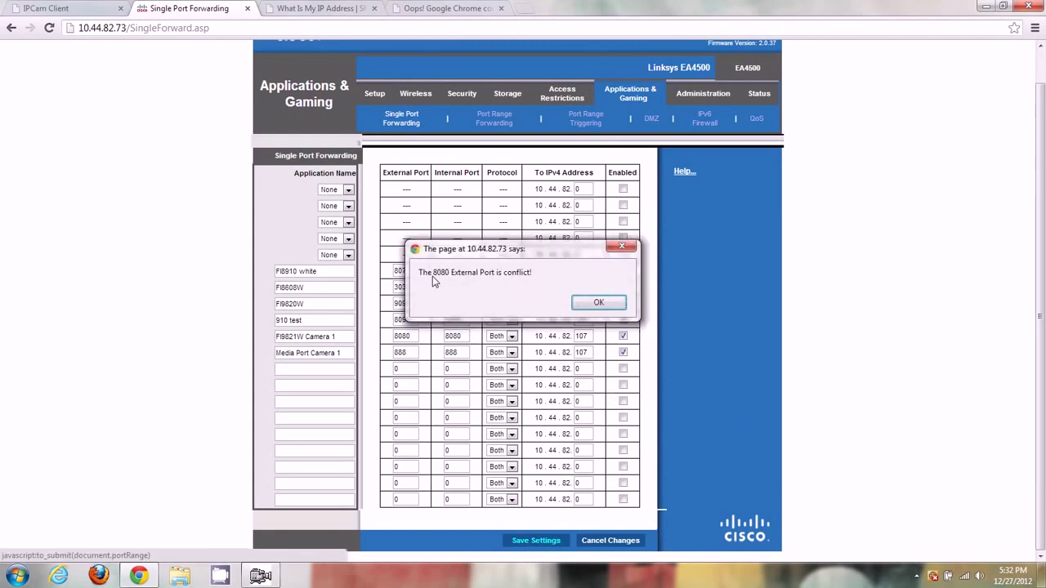
Step: Dismiss the 8080 conflict alert, then disable and save the Foscam Test 2 port-range rule
{"action": "left_click", "coordinate": [600, 304]}
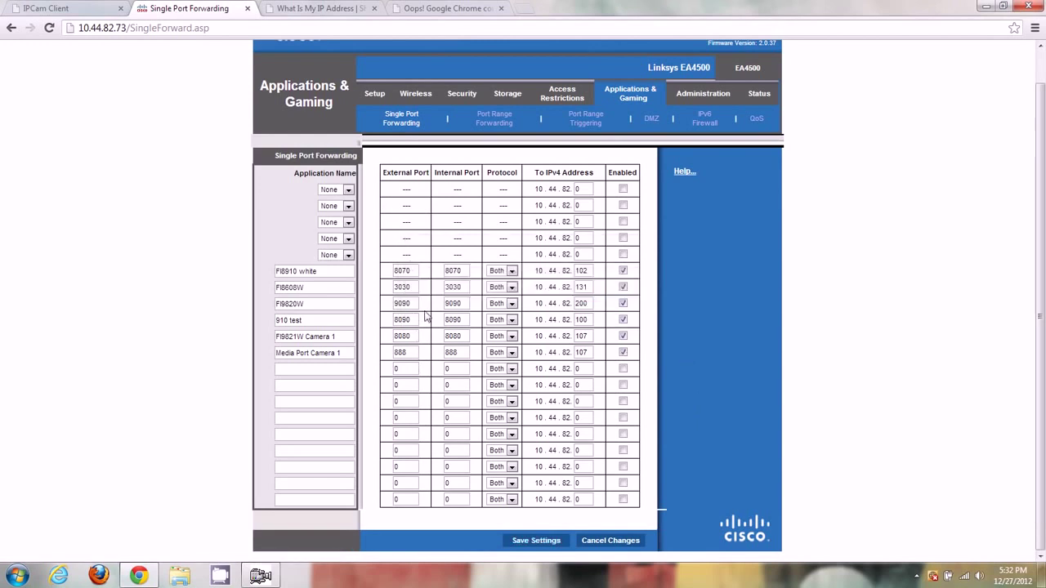
{"action": "left_click", "coordinate": [494, 121]}
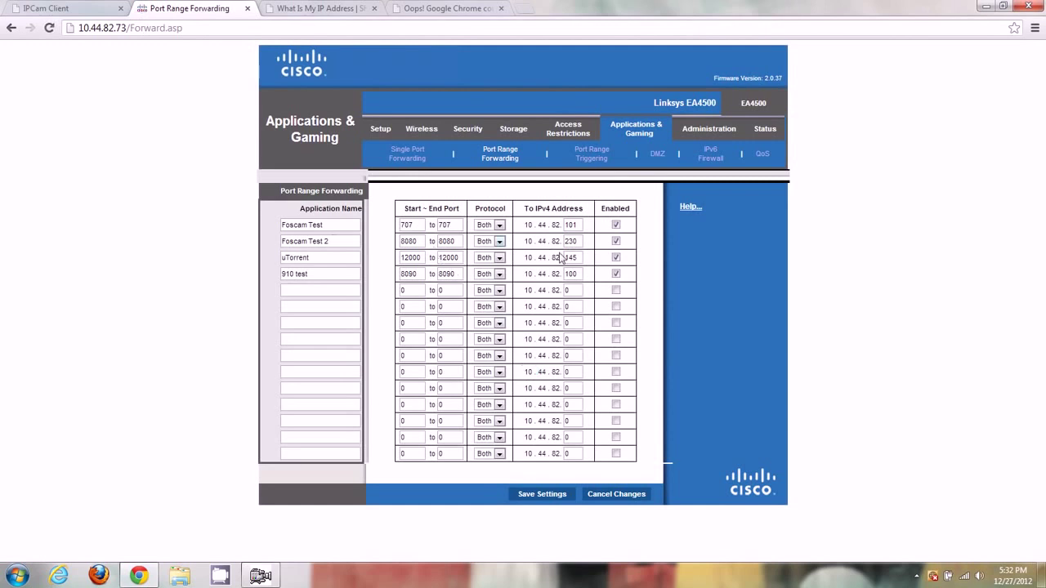
{"action": "left_click", "coordinate": [616, 242]}
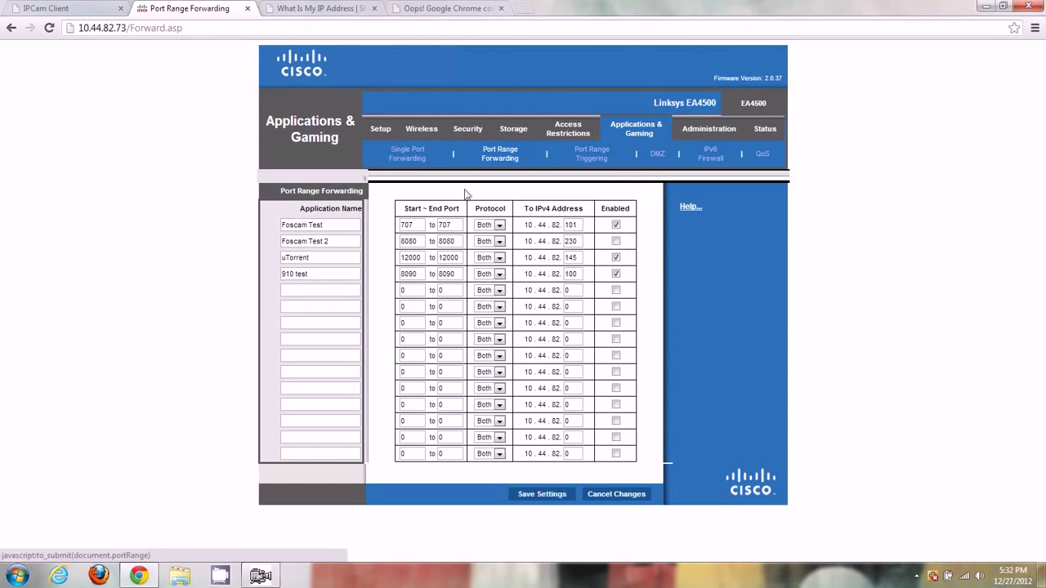
{"action": "left_click", "coordinate": [546, 495]}
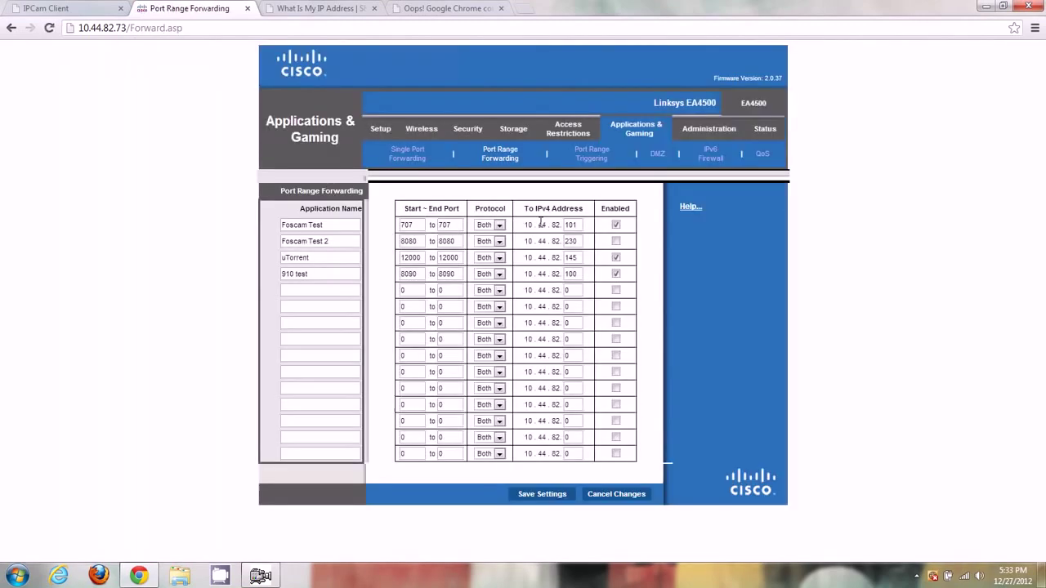
{"action": "left_click", "coordinate": [397, 154]}
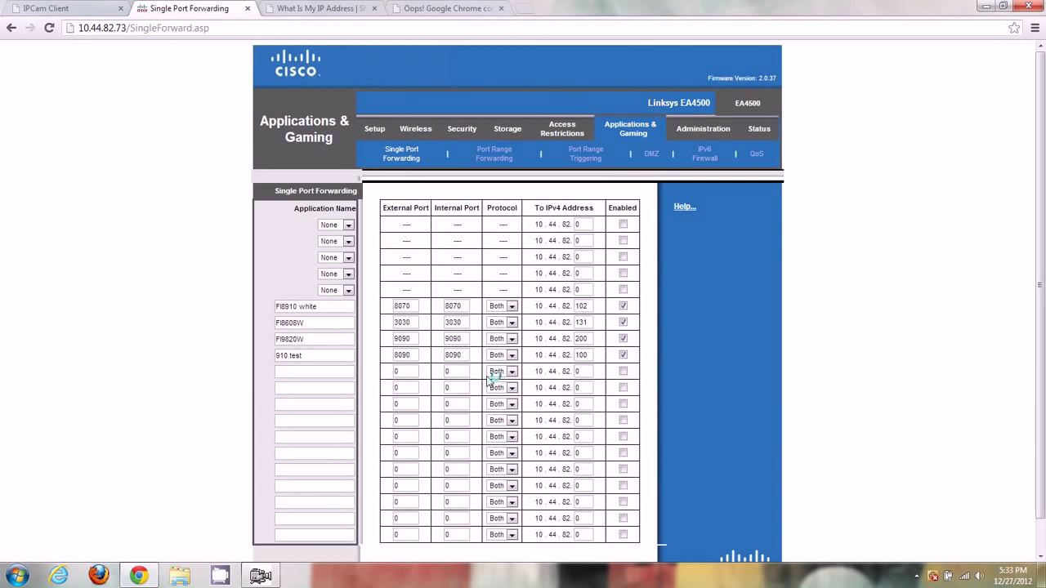
Step: Add an enabled 'FI9821W Camera 1' rule forwarding 8080/8080 to 10.44.82.107
{"action": "left_click", "coordinate": [324, 371]}
{"action": "type", "text": "FI9821W Camera 1"}
{"action": "key", "text": "Tab"}
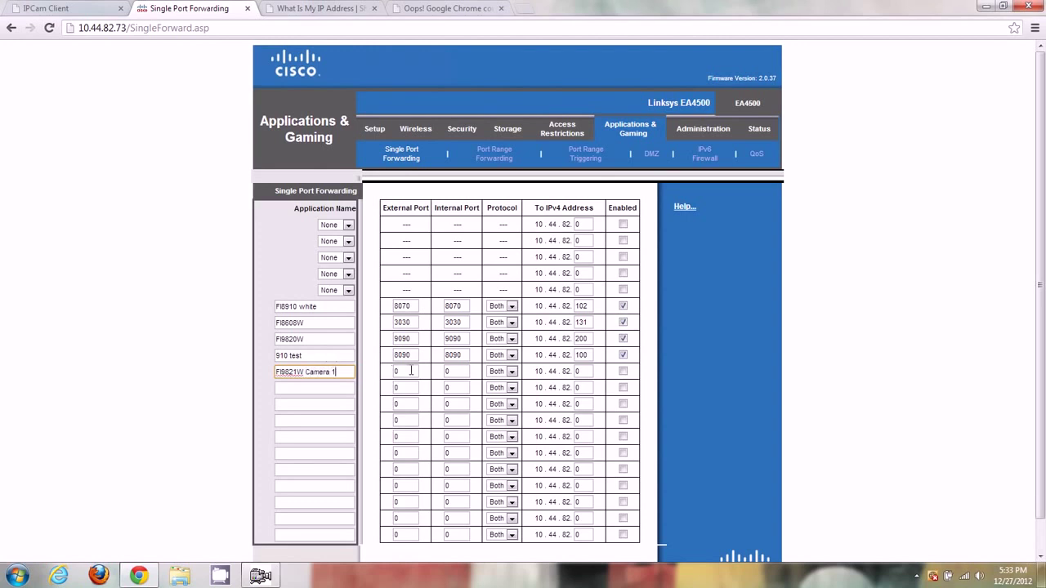
{"action": "type", "text": "8080"}
{"action": "key", "text": "Tab"}
{"action": "type", "text": "8080"}
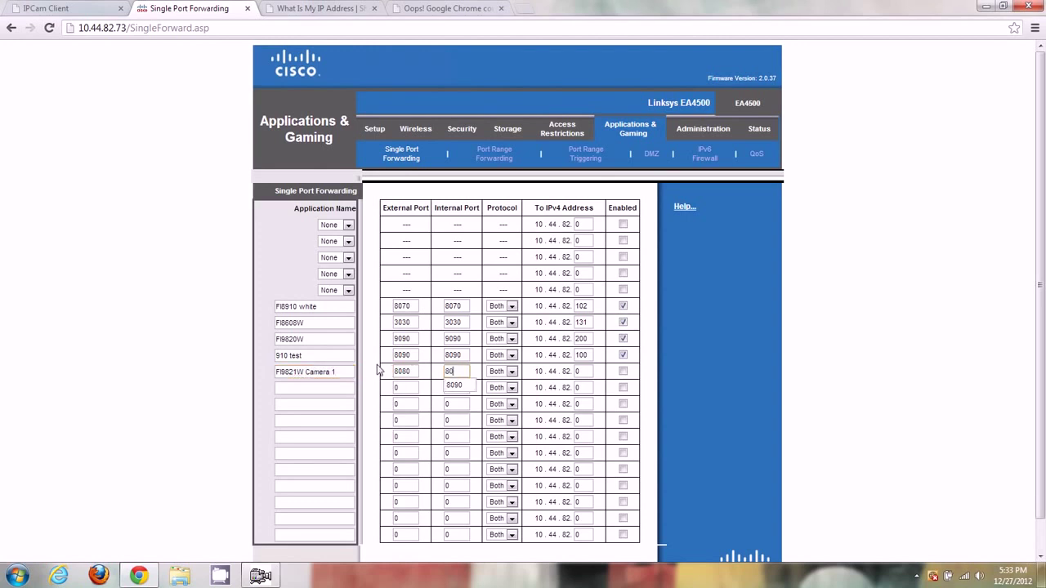
{"action": "double_click", "coordinate": [582, 372]}
{"action": "type", "text": "107"}
{"action": "left_click", "coordinate": [623, 371]}
Step: Add an enabled 'Media Port 1' rule with external and internal port 888
{"action": "left_click", "coordinate": [328, 387]}
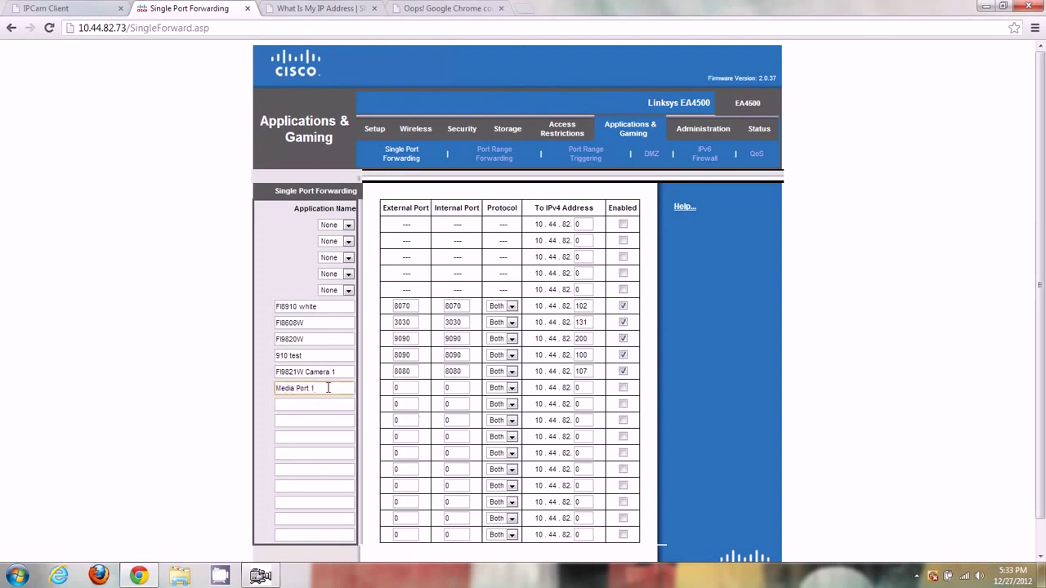
{"action": "key", "text": "Tab"}
{"action": "type", "text": "888"}
{"action": "key", "text": "Tab"}
{"action": "type", "text": "888"}
{"action": "key", "text": "Tab"}
{"action": "key", "text": "Tab"}
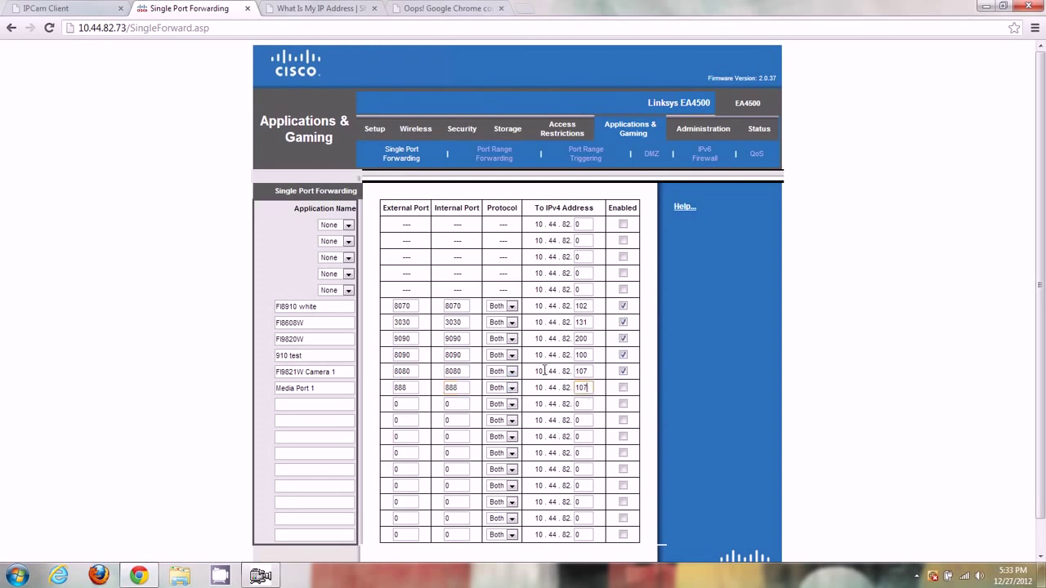
{"action": "left_click", "coordinate": [623, 387]}
Step: Make sure the 888 media port rule is enabled and save the forwarding rules
{"action": "left_click_drag", "start_coordinate": [463, 371], "coordinate": [447, 373]}
{"action": "scroll", "coordinate": [722, 374], "scroll_direction": "down", "scroll_amount": 1}
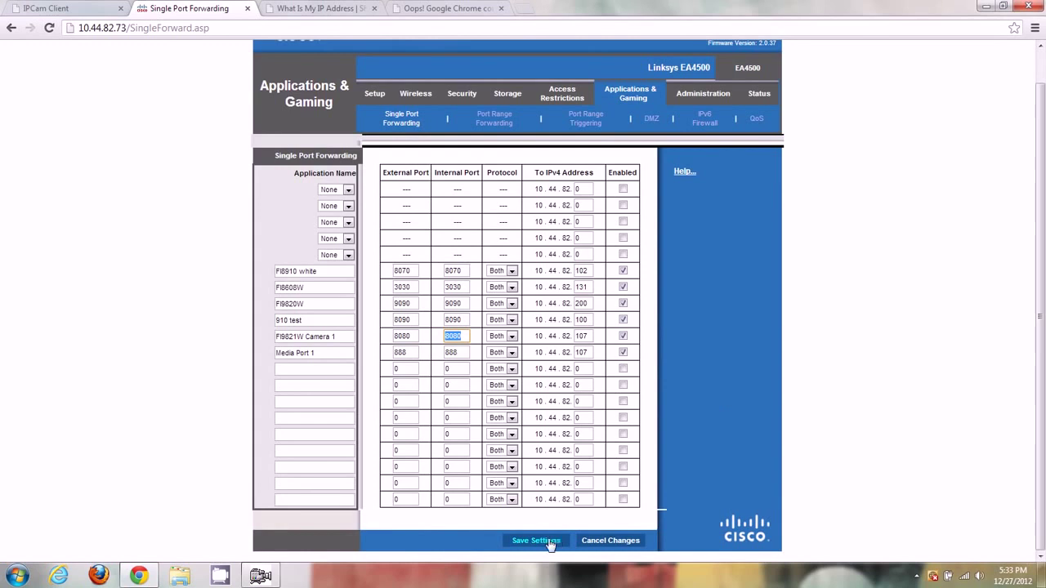
{"action": "left_click", "coordinate": [664, 482]}
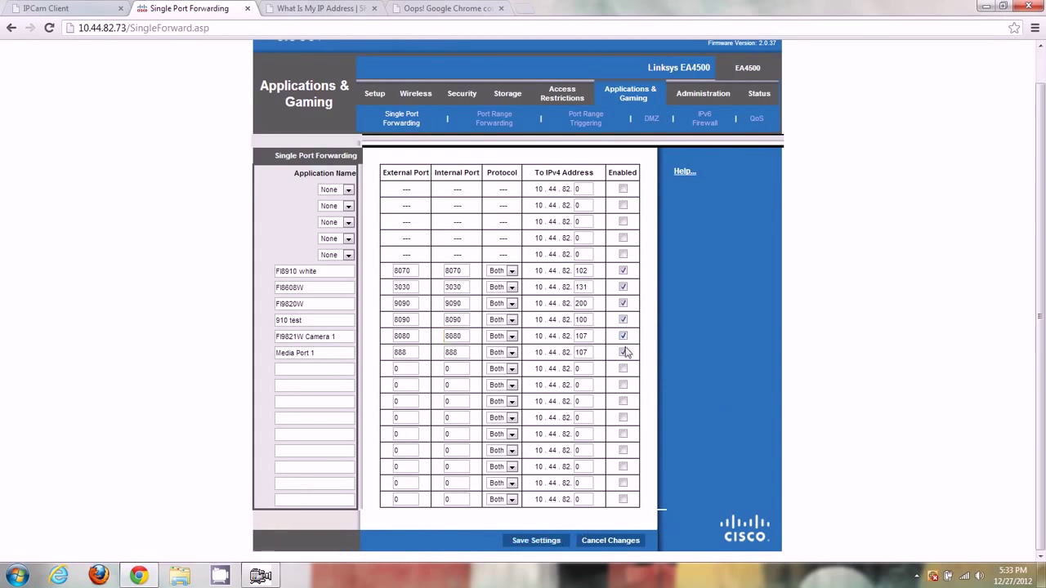
{"action": "left_click", "coordinate": [541, 541]}
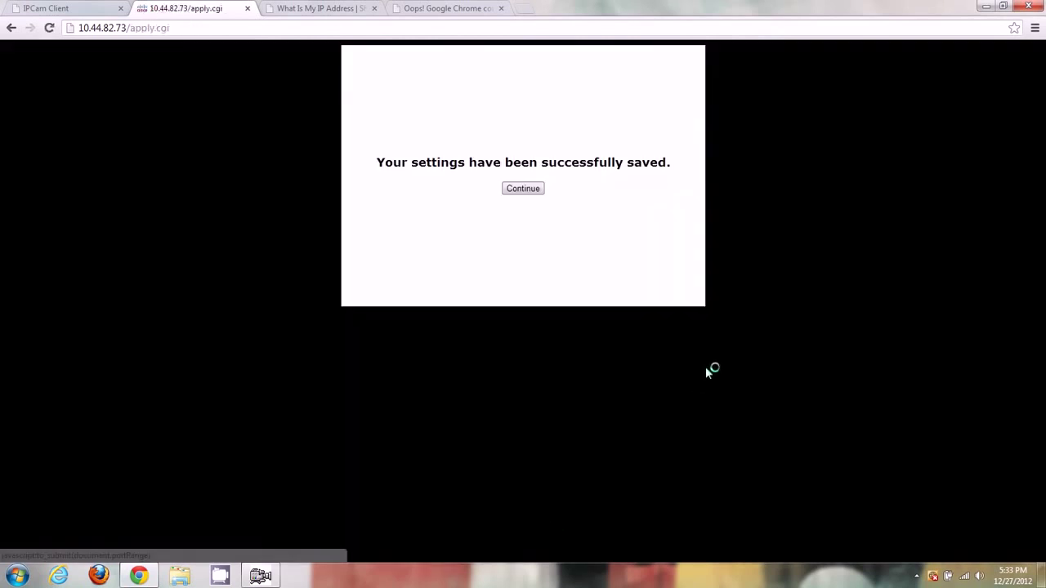
Step: Return to the saved forwarding table with the 8080 and 888 rules, then switch to the failed camera tab
{"action": "left_click", "coordinate": [523, 189]}
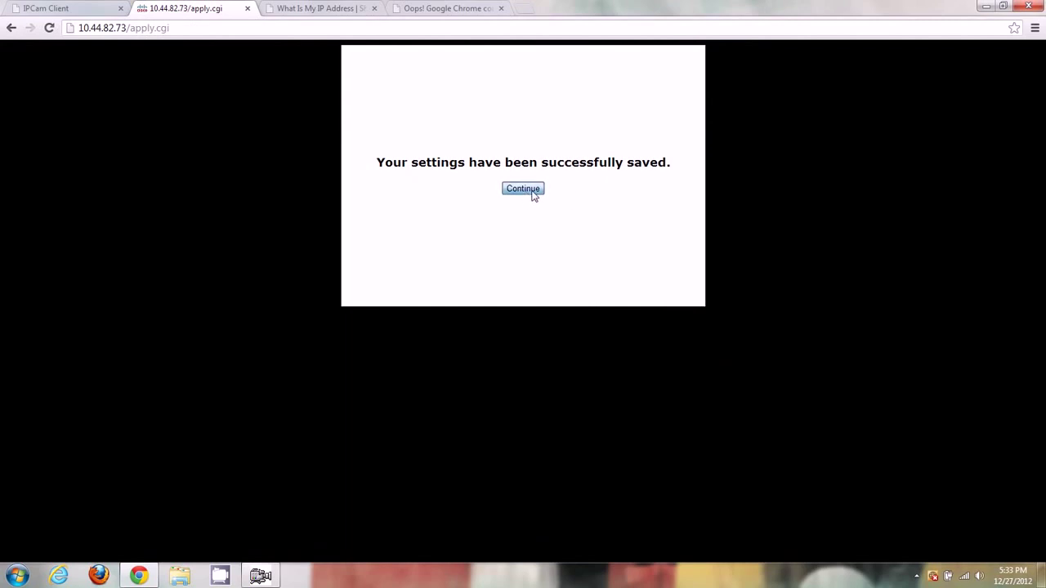
{"action": "scroll", "coordinate": [596, 386], "scroll_direction": "down", "scroll_amount": 1}
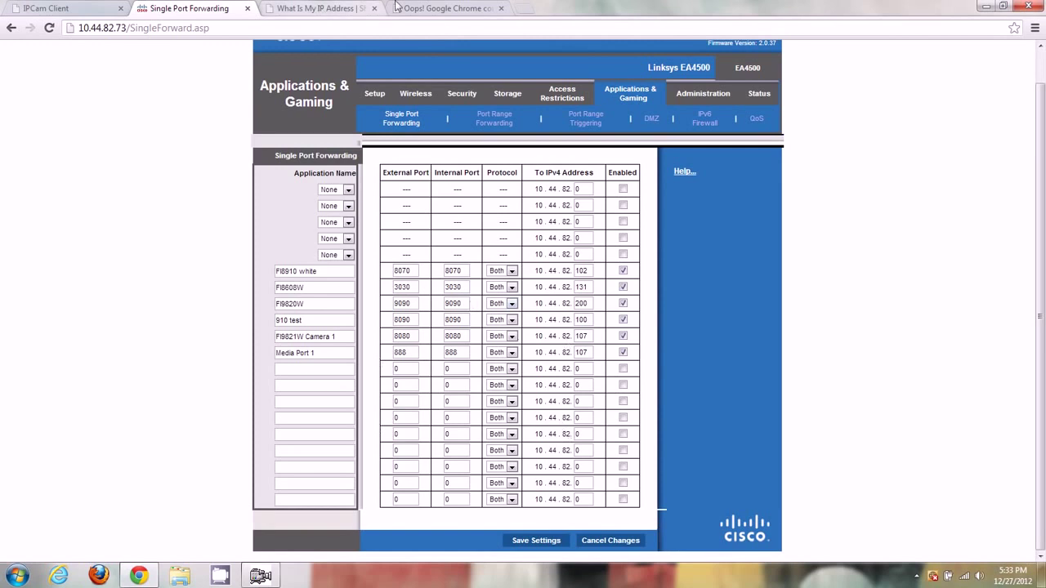
{"action": "left_click", "coordinate": [434, 9]}
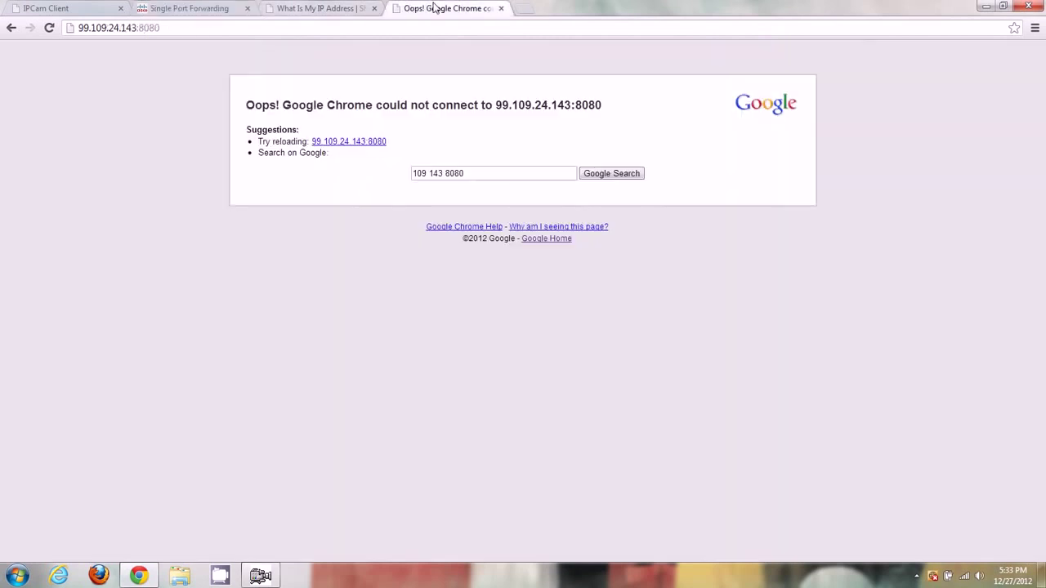
{"action": "left_click", "coordinate": [184, 31]}
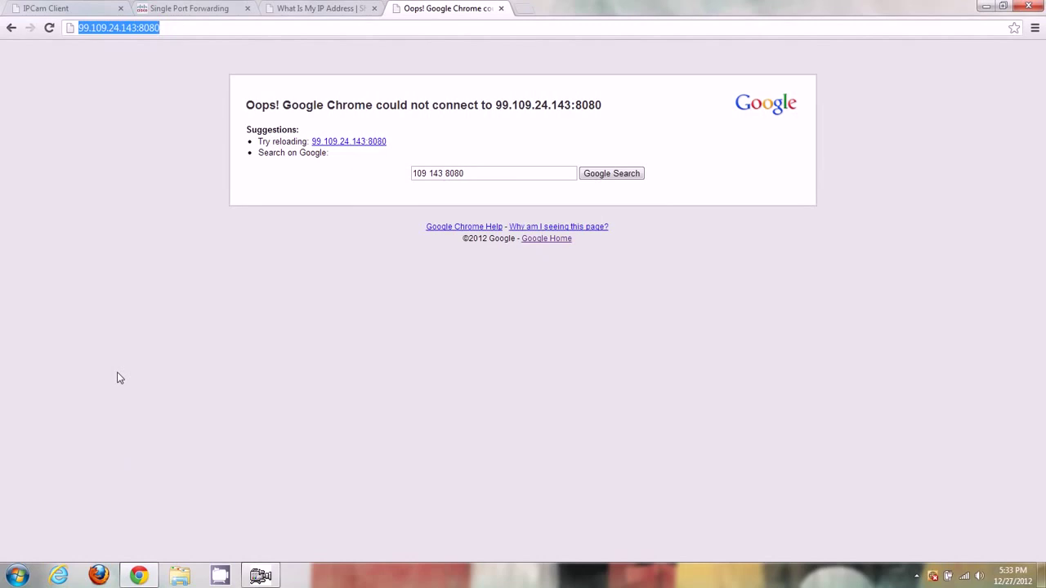
{"action": "key", "text": "Return"}
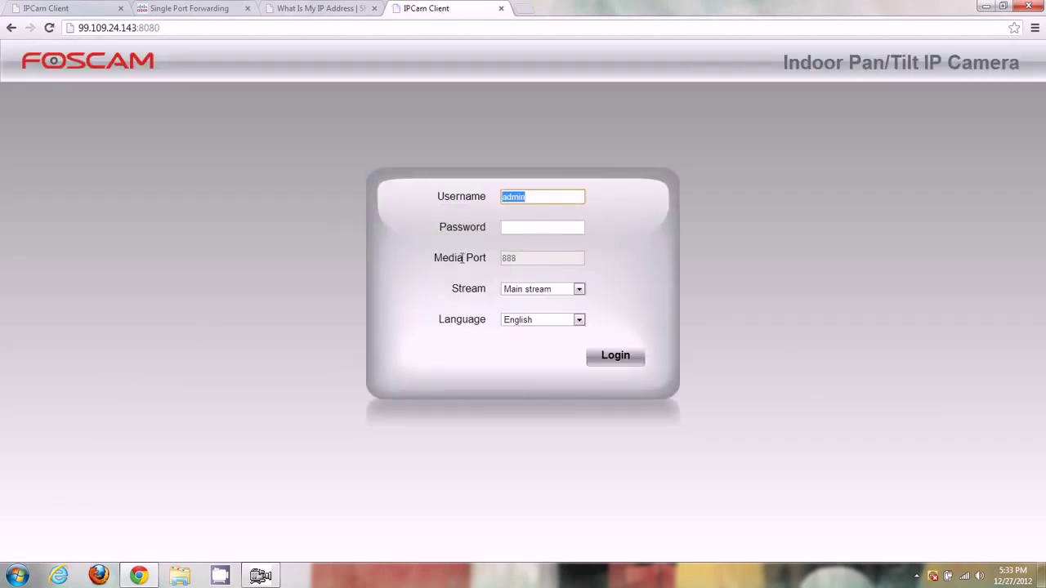
{"action": "left_click", "coordinate": [537, 217]}
{"action": "left_click", "coordinate": [537, 228]}
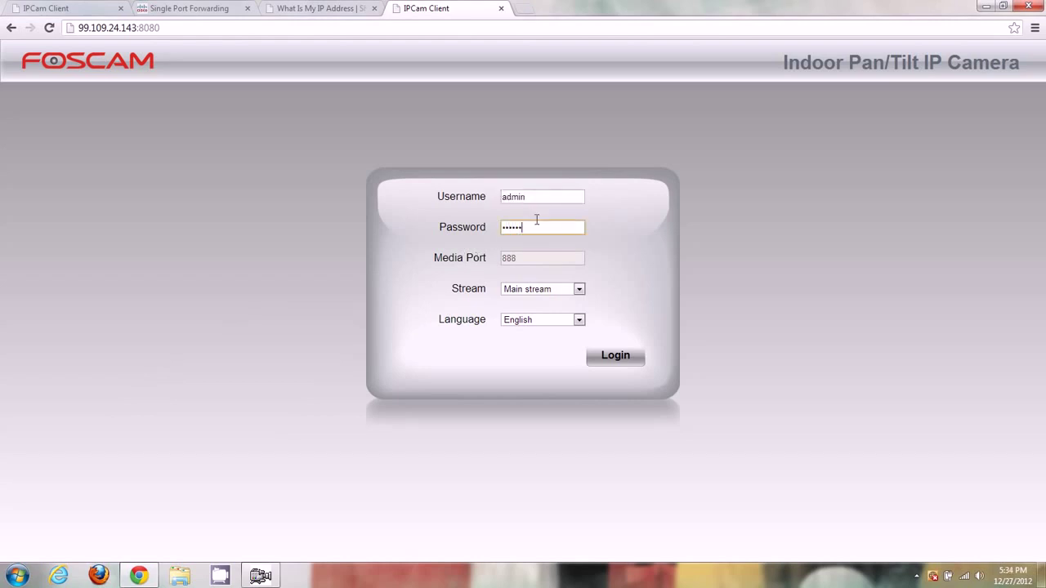
{"action": "left_click", "coordinate": [609, 370]}
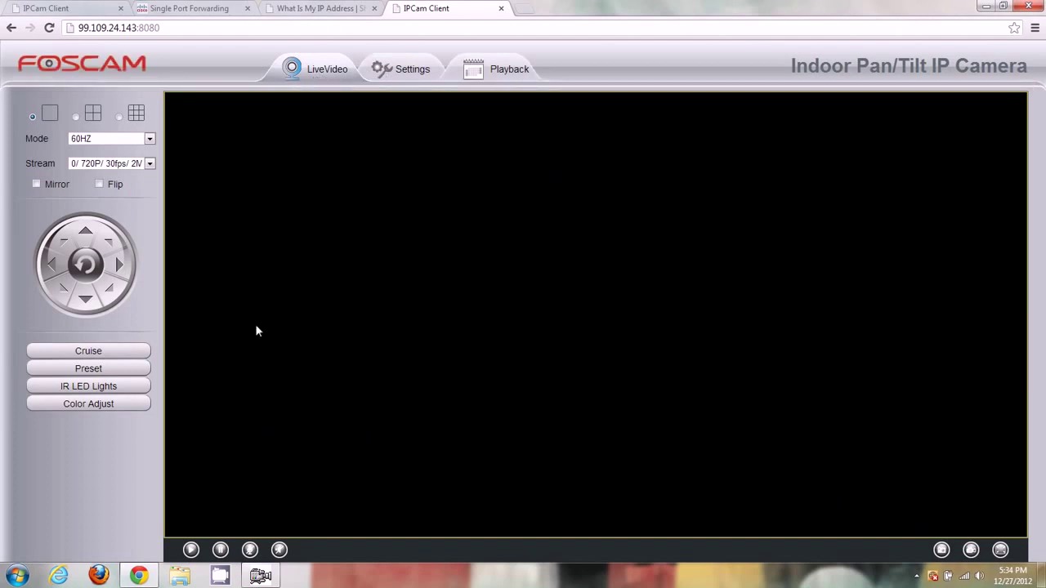
Step: Start the camera's live video, open its settings, and compare against the public IP page
{"action": "left_click", "coordinate": [220, 550]}
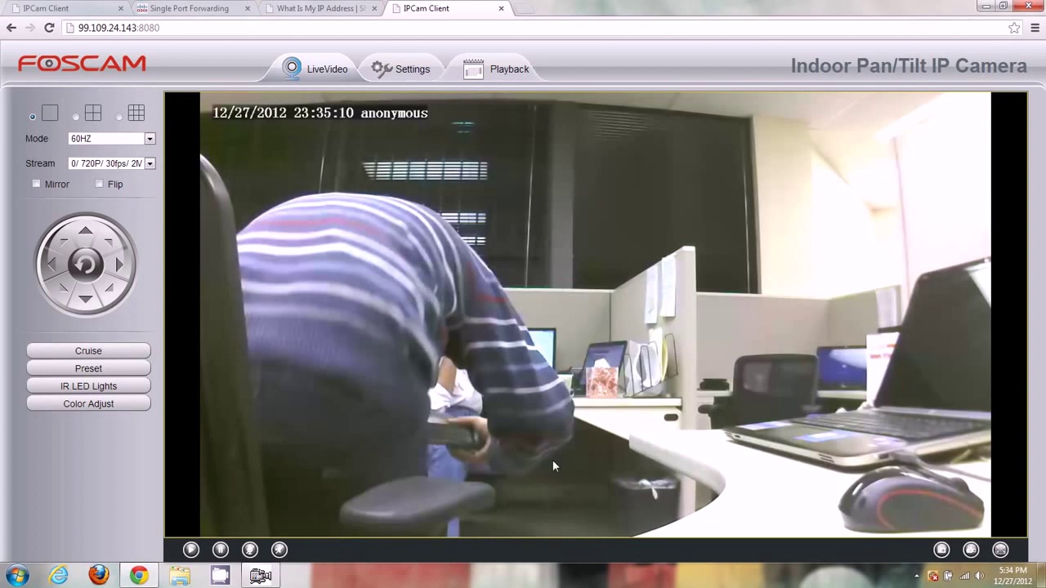
{"action": "left_click", "coordinate": [406, 70]}
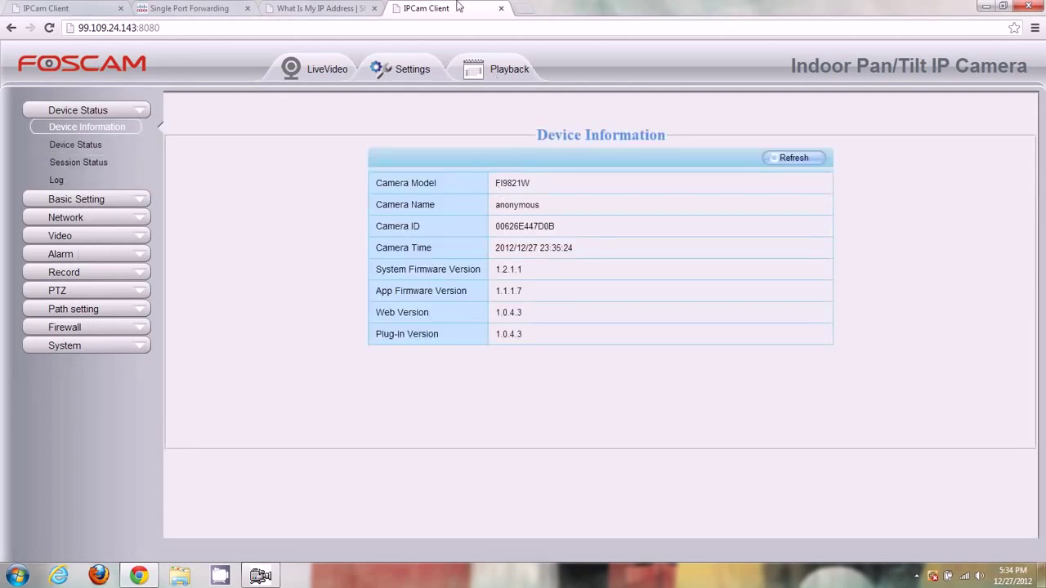
{"action": "left_click", "coordinate": [353, 8]}
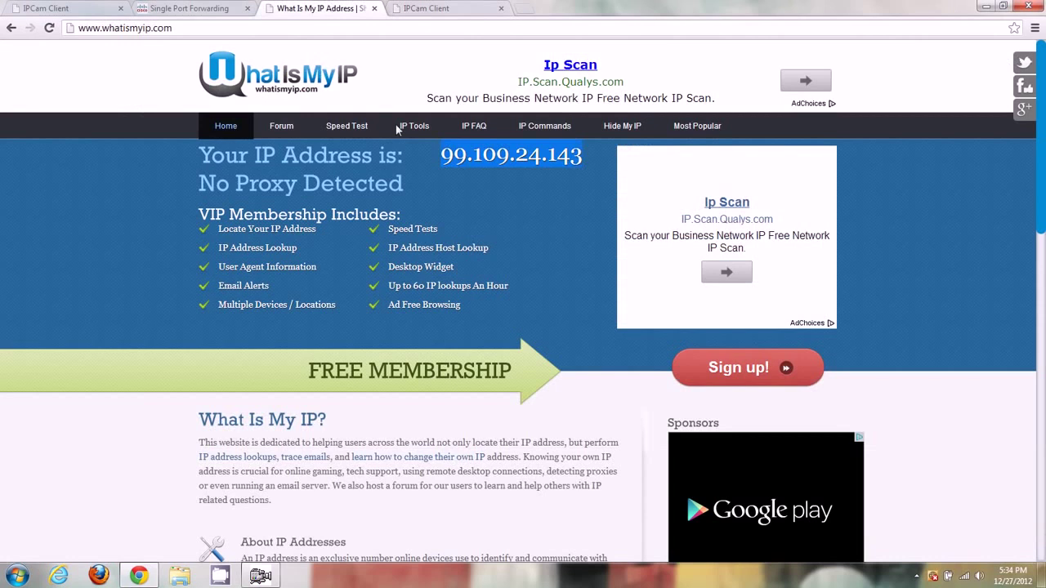
{"action": "left_click", "coordinate": [422, 8]}
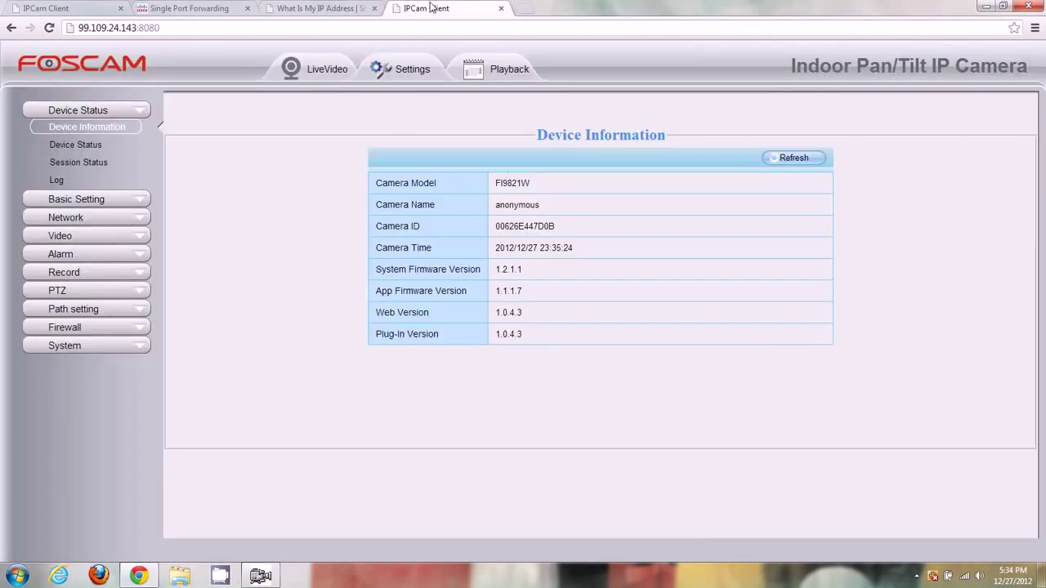
{"action": "left_click", "coordinate": [370, 7]}
Step: Point out the 8080 external port rule in the router's forwarding table
{"action": "left_click", "coordinate": [188, 8]}
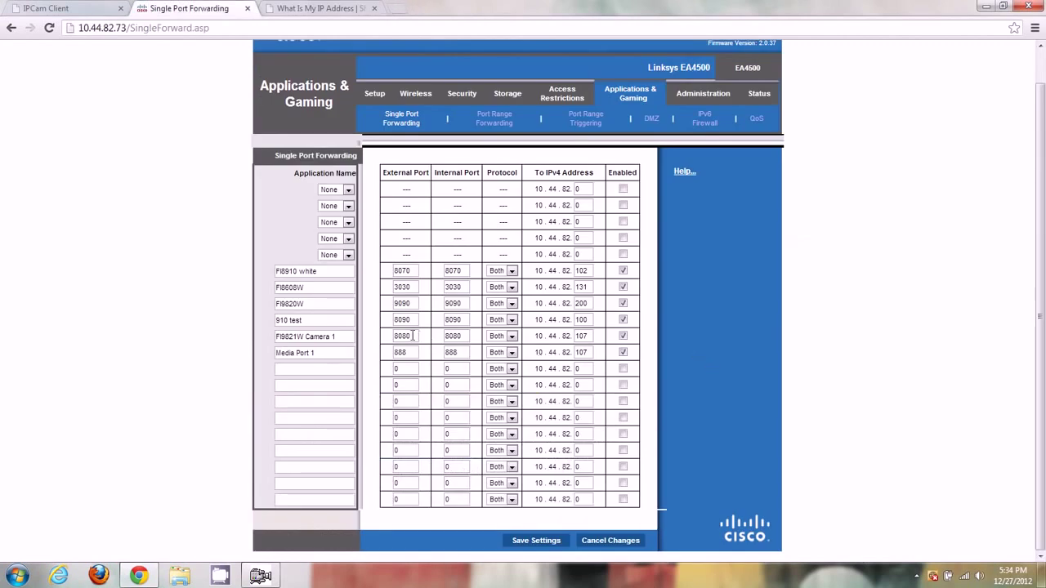
{"action": "left_click_drag", "start_coordinate": [413, 336], "coordinate": [390, 338]}
{"action": "left_click", "coordinate": [820, 357]}
{"action": "key", "text": "ctrl+t"}
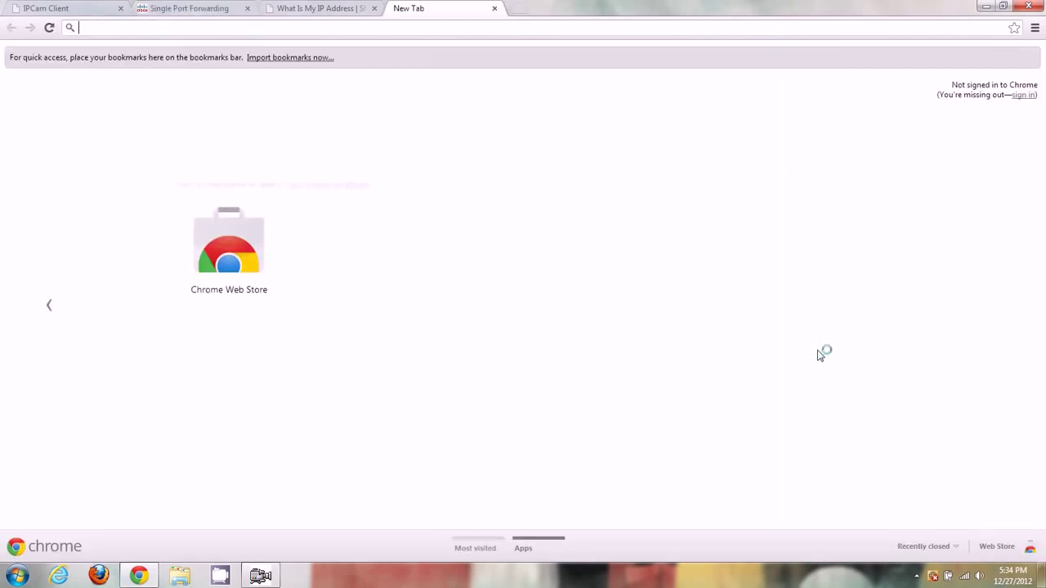
{"action": "type", "text": "www.can"}
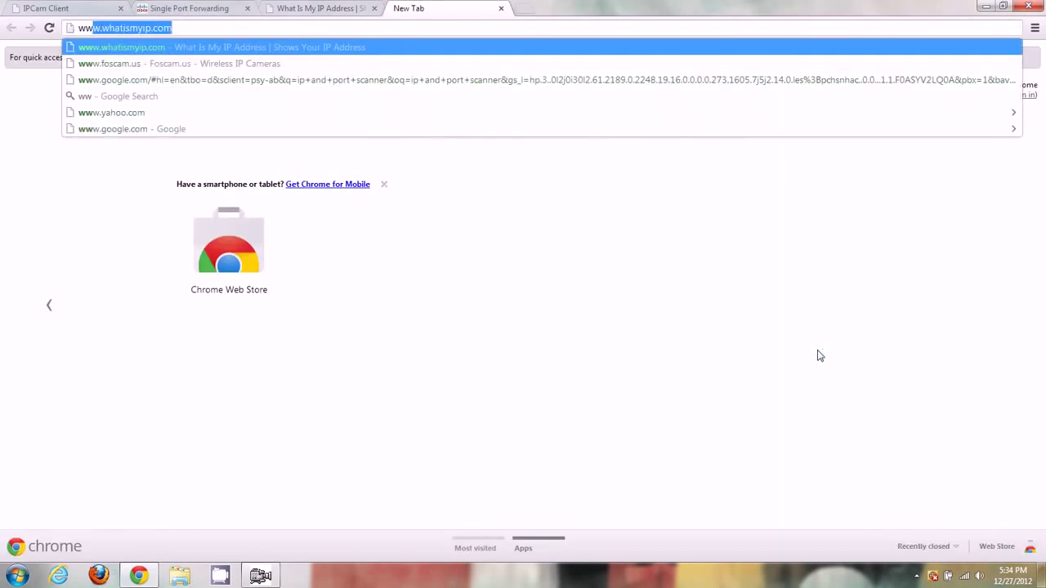
{"action": "type", "text": "youseeme.org"}
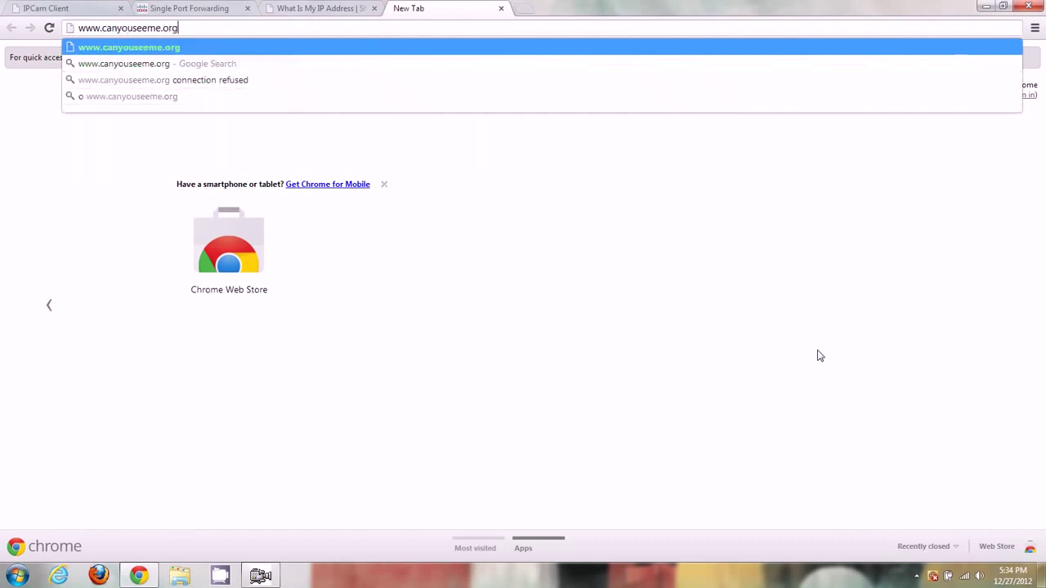
{"action": "key", "text": "Return"}
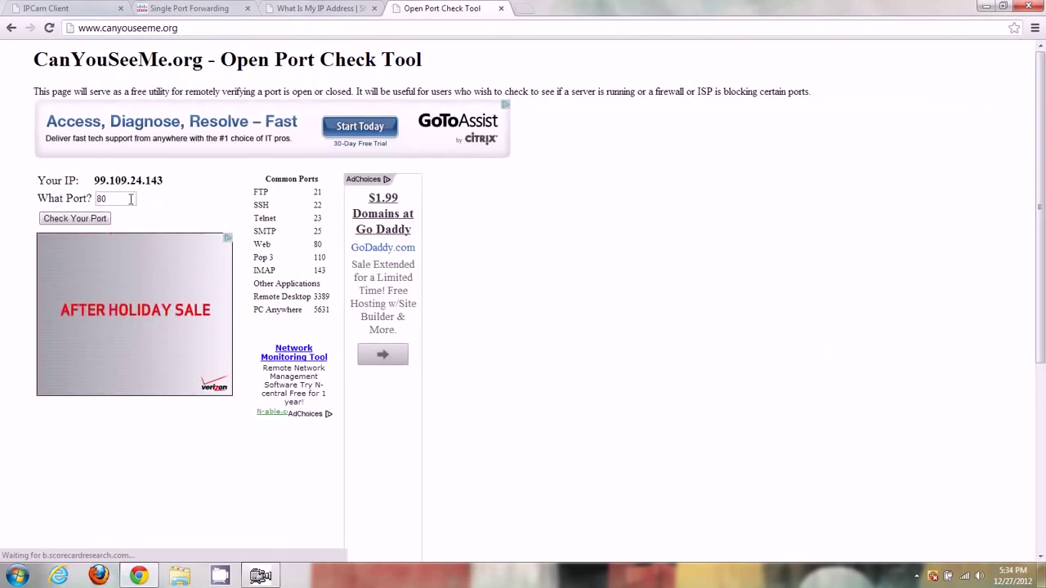
{"action": "type", "text": "8080"}
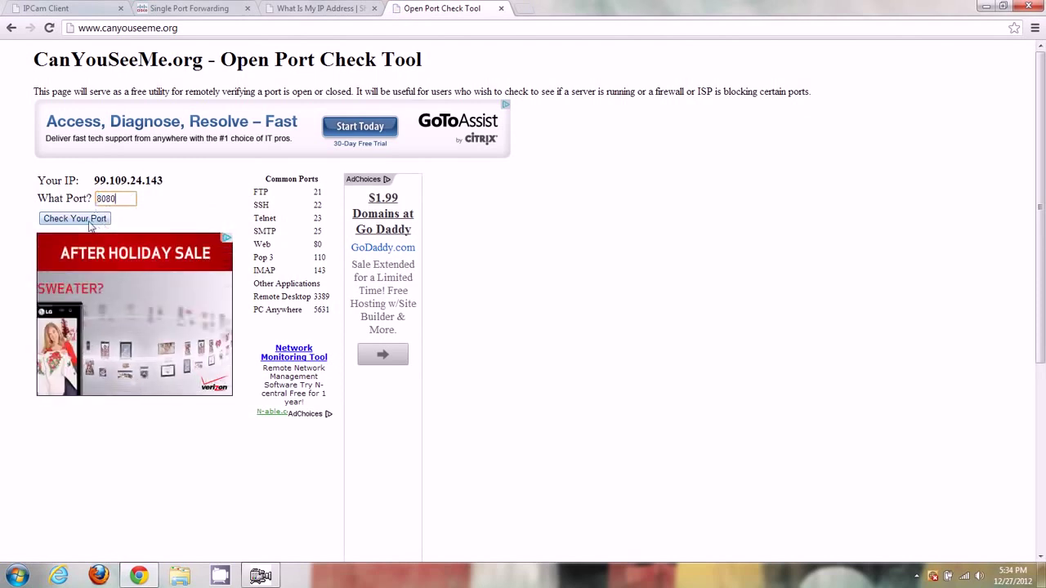
{"action": "left_click", "coordinate": [97, 218]}
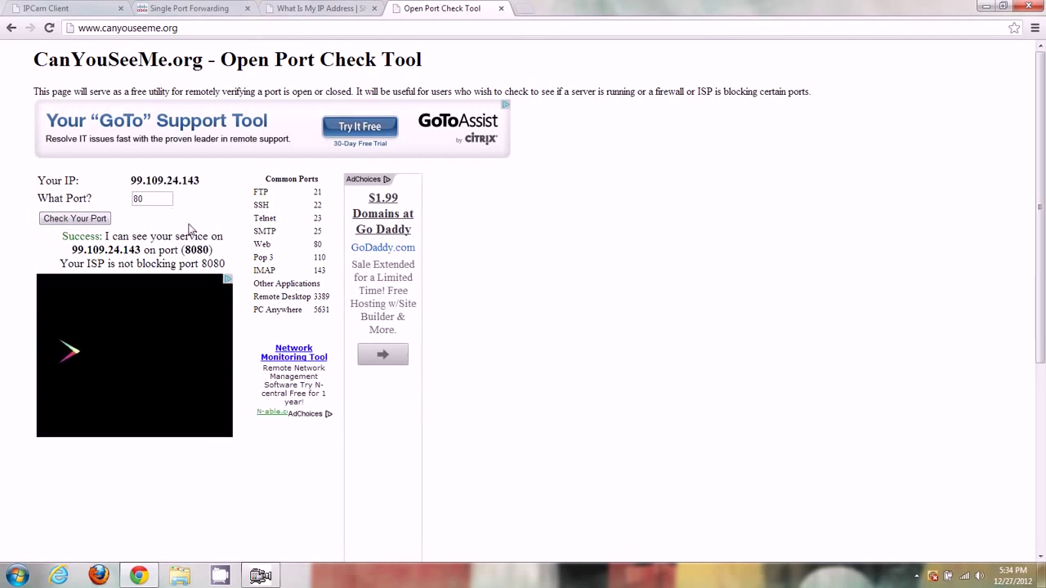
{"action": "left_click_drag", "start_coordinate": [65, 237], "coordinate": [230, 262]}
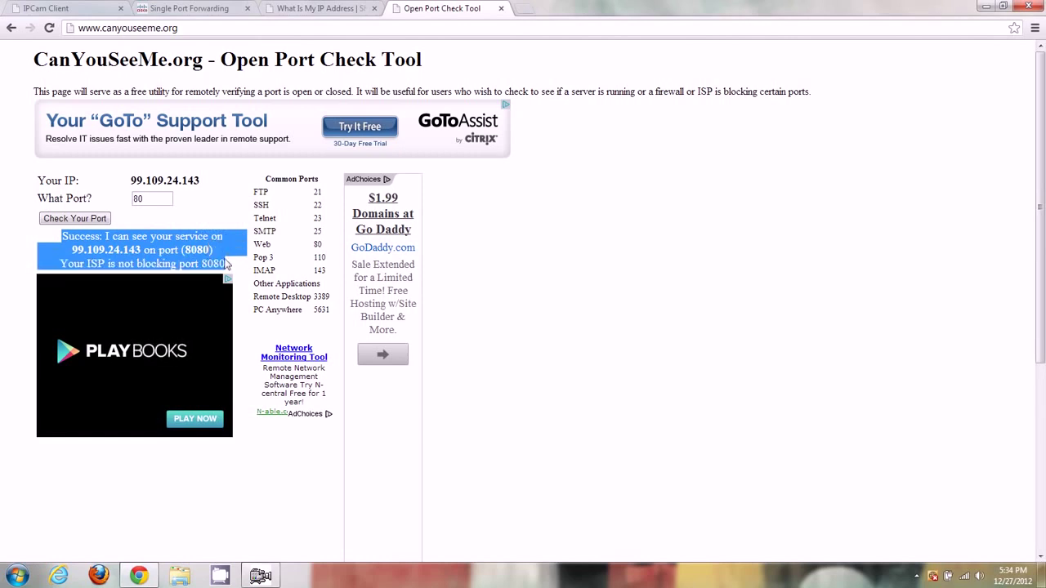
{"action": "left_click", "coordinate": [226, 259]}
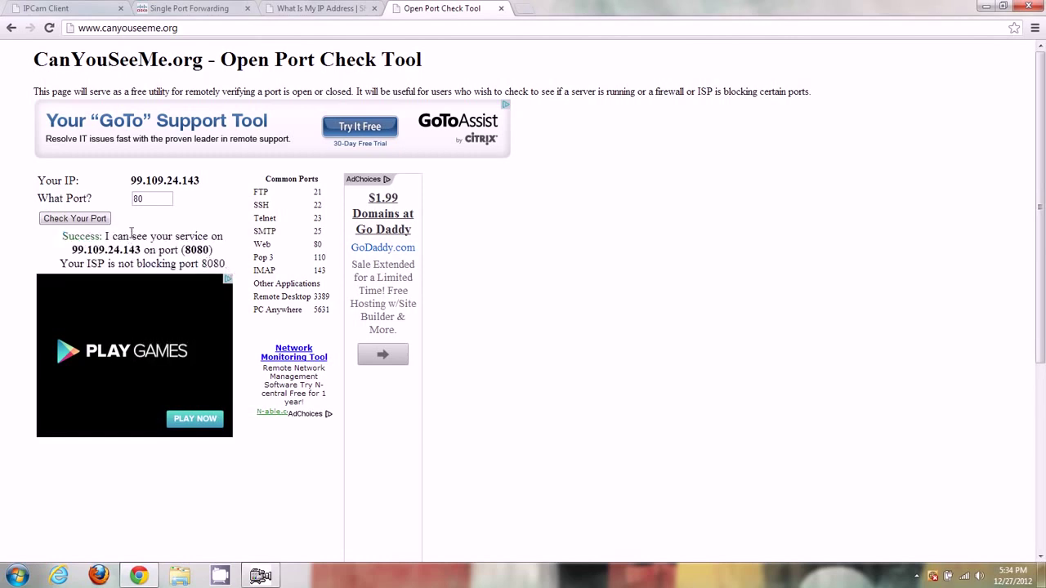
{"action": "left_click_drag", "start_coordinate": [212, 250], "coordinate": [172, 256]}
{"action": "left_click", "coordinate": [195, 254]}
Step: Change the port to 8081 and check it, showing the connection is refused
{"action": "double_click", "coordinate": [194, 252]}
{"action": "left_click", "coordinate": [197, 255]}
{"action": "left_click", "coordinate": [154, 200]}
{"action": "type", "text": "81"}
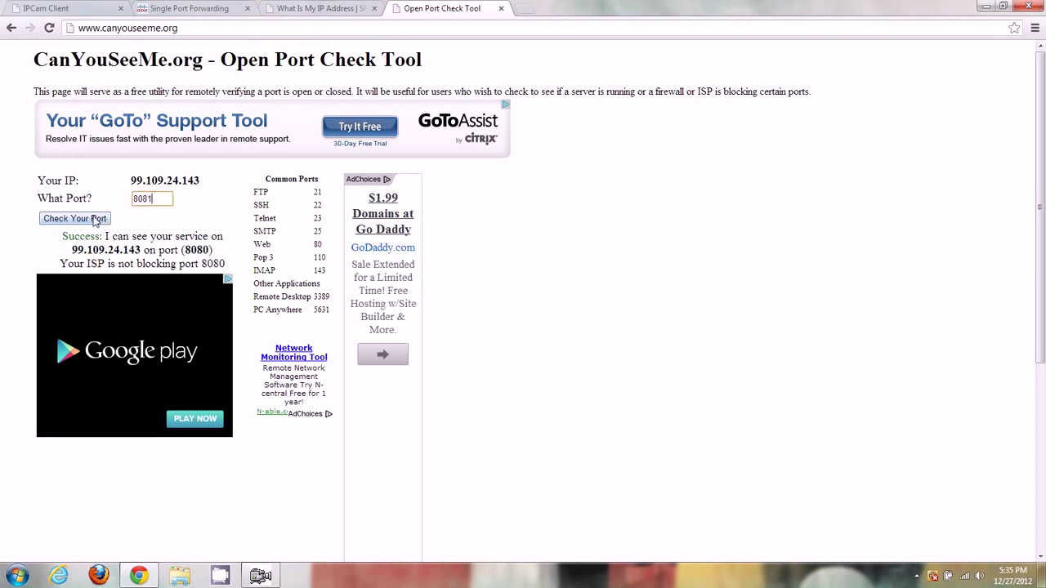
{"action": "left_click", "coordinate": [101, 219]}
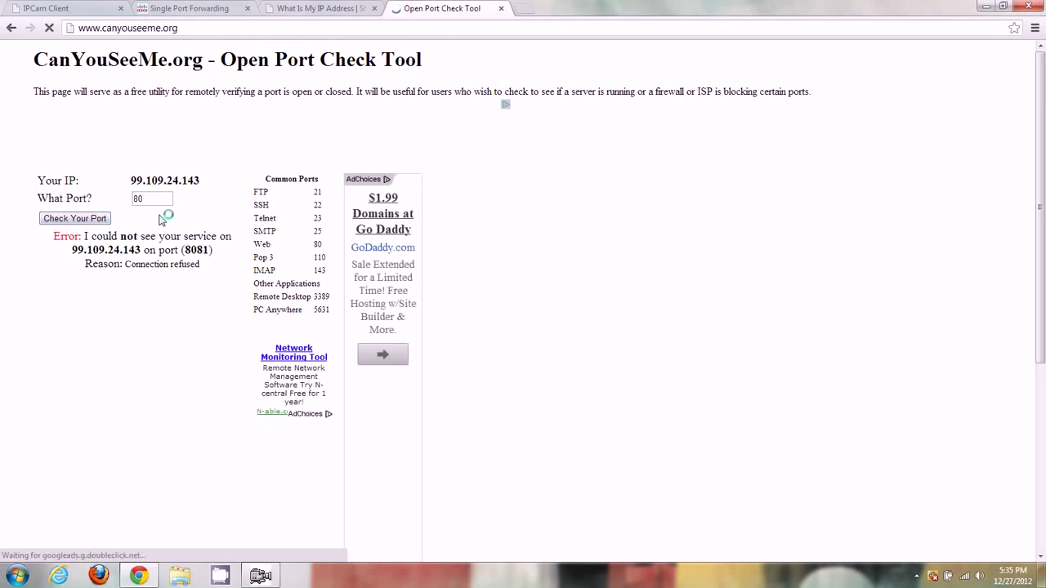
{"action": "left_click_drag", "start_coordinate": [81, 236], "coordinate": [54, 236]}
{"action": "left_click", "coordinate": [206, 250]}
{"action": "left_click", "coordinate": [116, 236]}
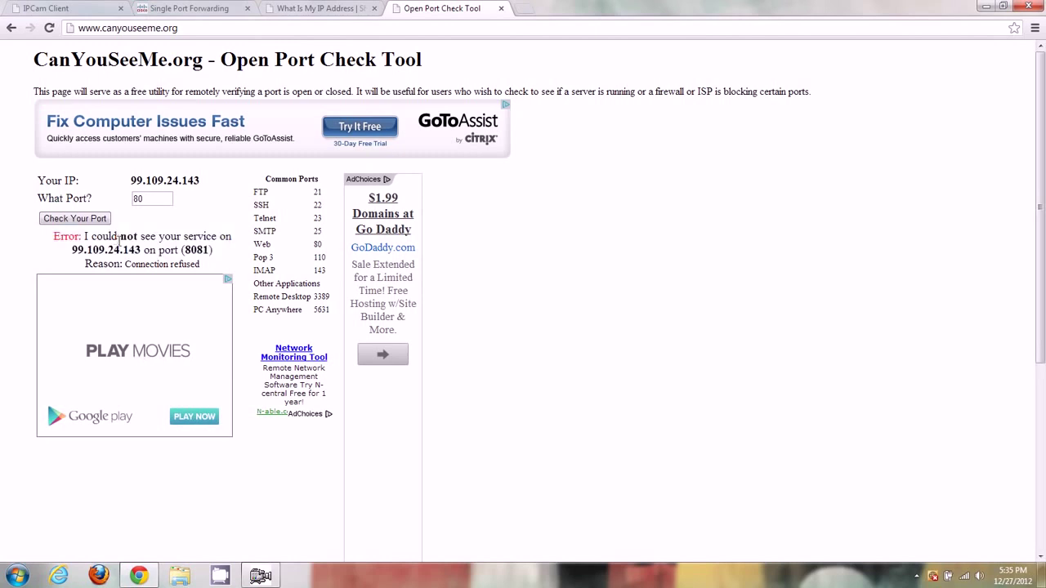
Step: Review the router forwarding table, port-check results and public IP page once more
{"action": "left_click", "coordinate": [225, 8]}
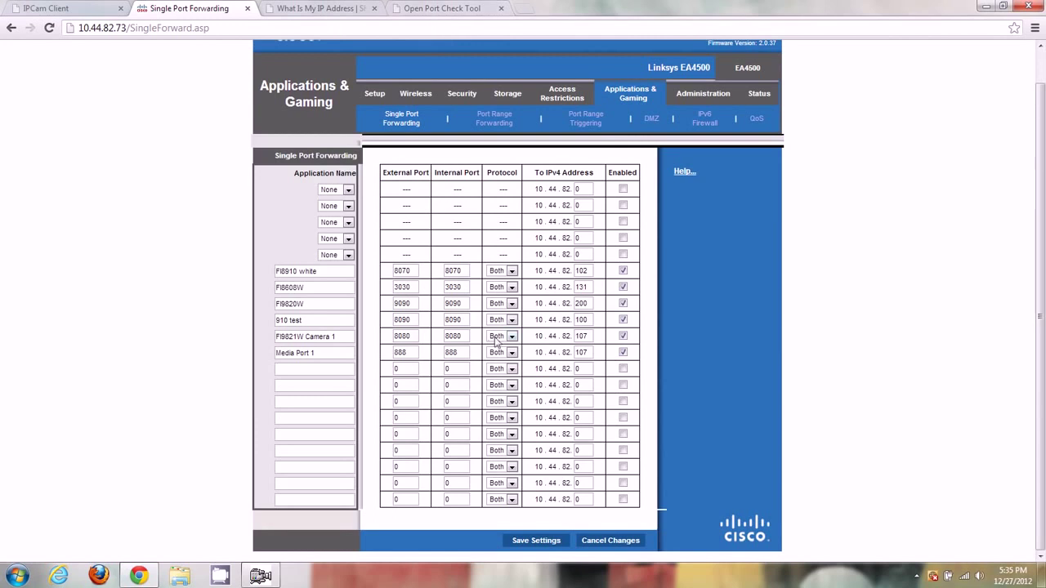
{"action": "left_click", "coordinate": [452, 10]}
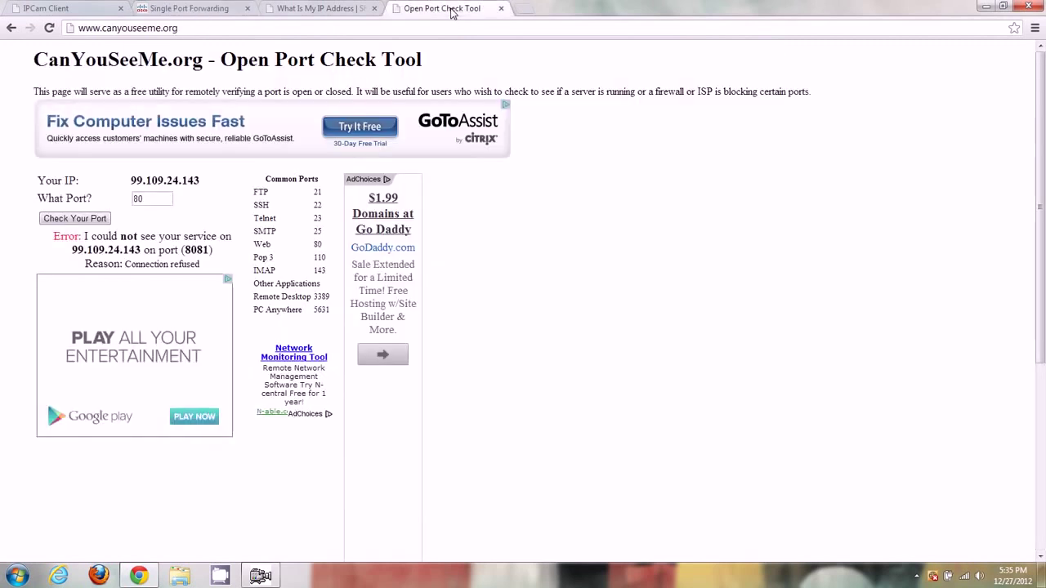
{"action": "left_click", "coordinate": [319, 10]}
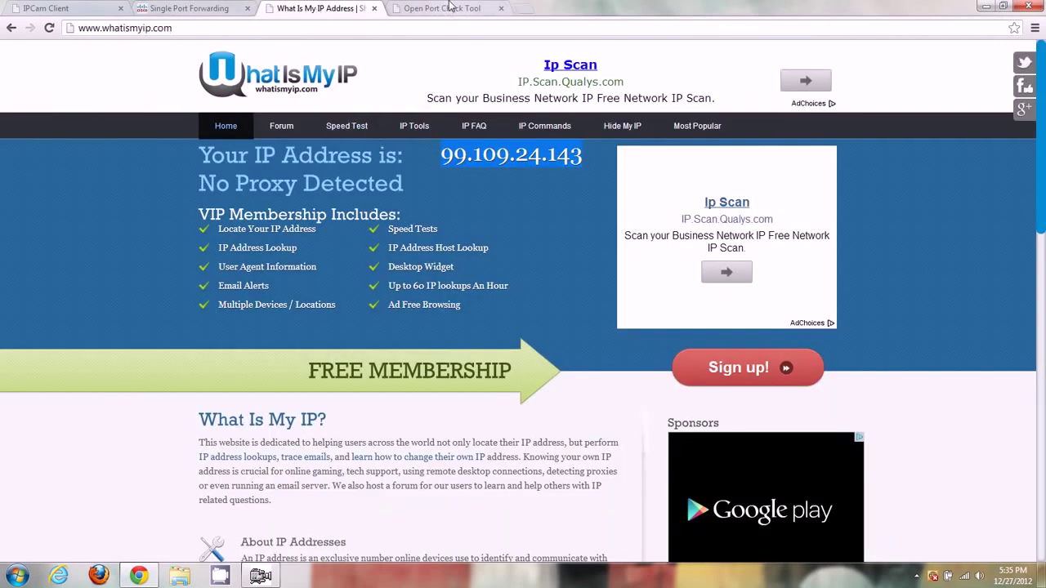
Step: Close the public IP and router tabs and minimize Chrome to show IP Camera Tool
{"action": "middle_click", "coordinate": [338, 8]}
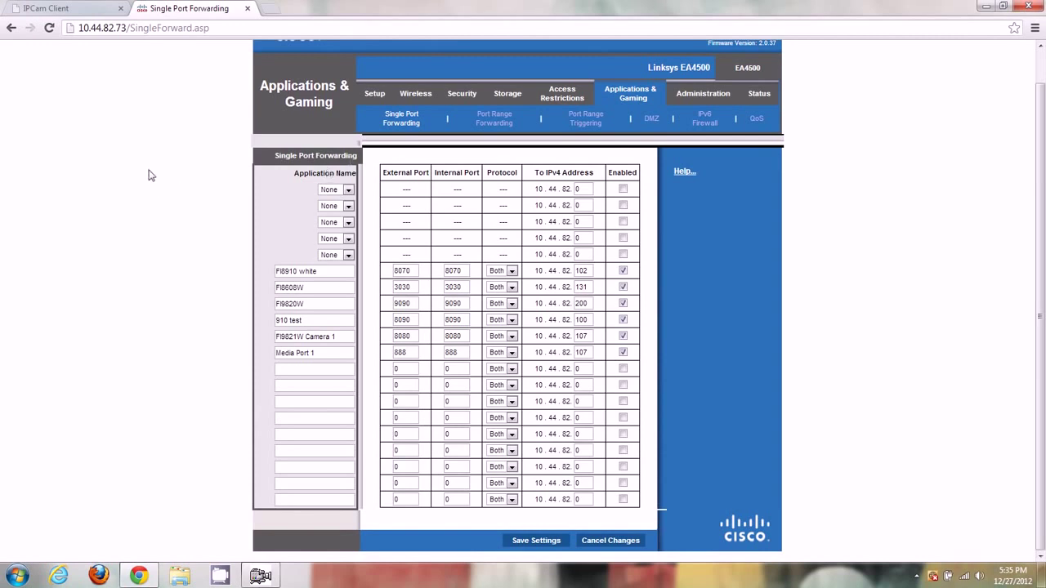
{"action": "middle_click", "coordinate": [147, 7]}
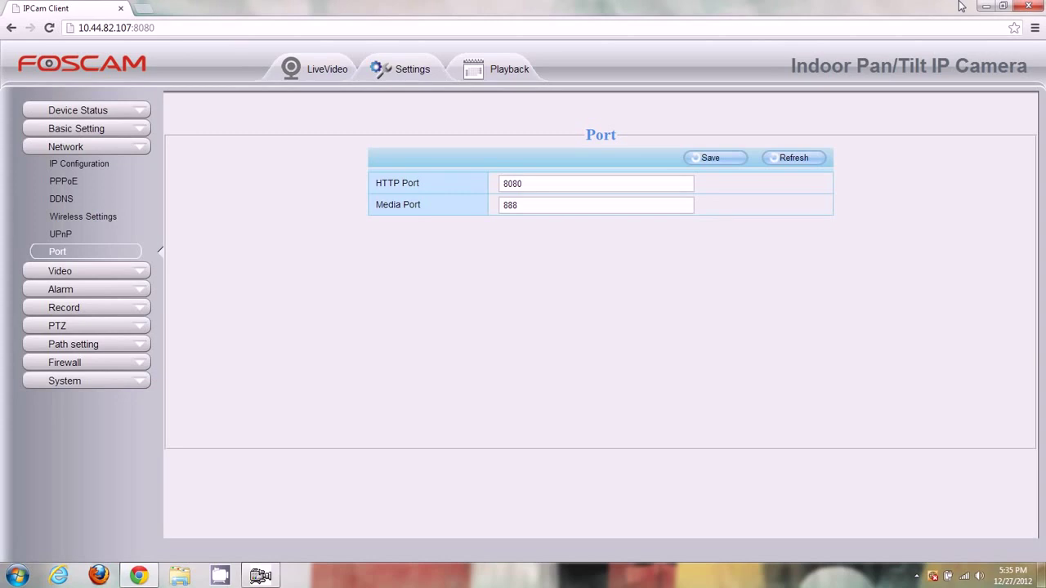
{"action": "left_click", "coordinate": [1027, 7]}
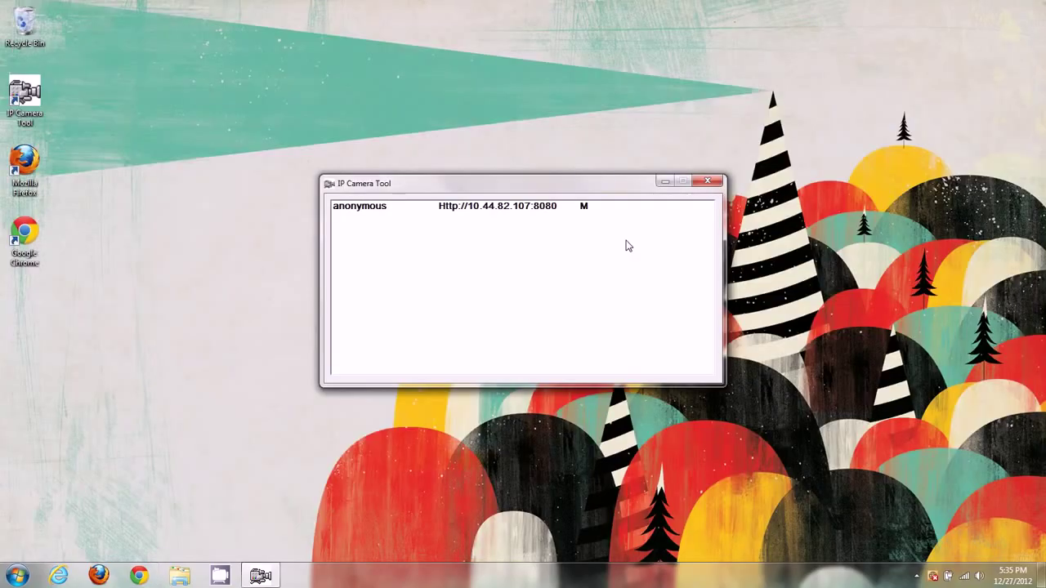